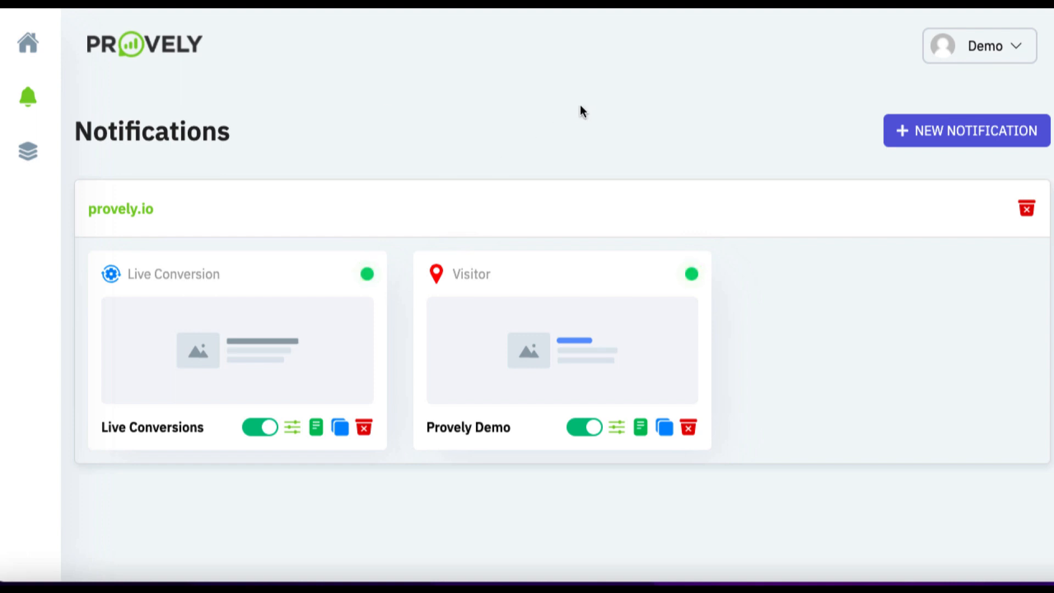
# - Open the Help Center and examine its tutorials on creating and embedding widgets, troubleshooting, integrations, custom webhooks and streams
pyautogui.hotkey('ctrl', 'Tab')
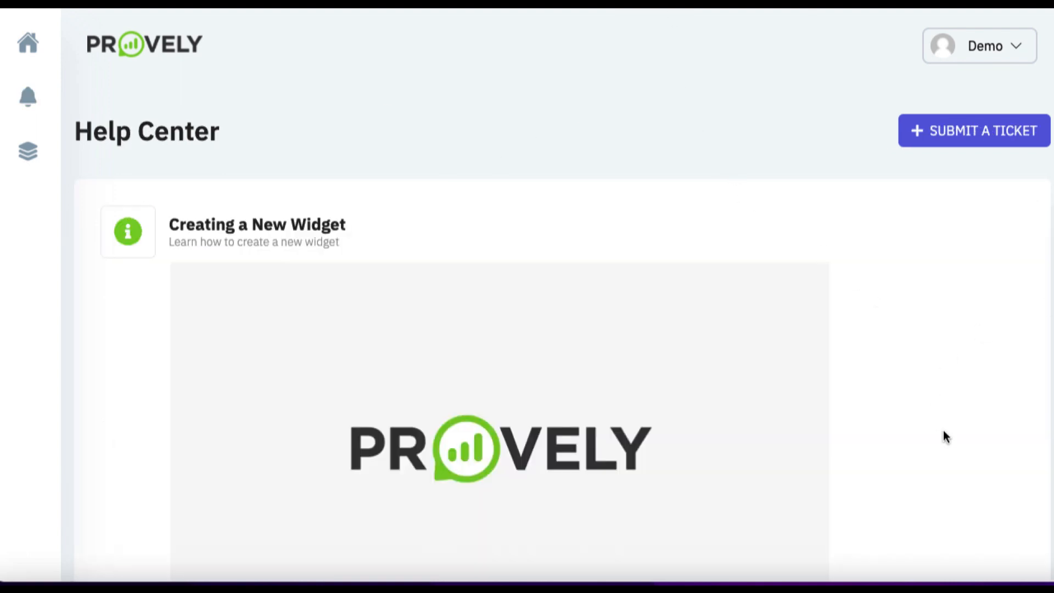
pyautogui.scroll(-3, 944, 432)
pyautogui.scroll(1, 944, 432)
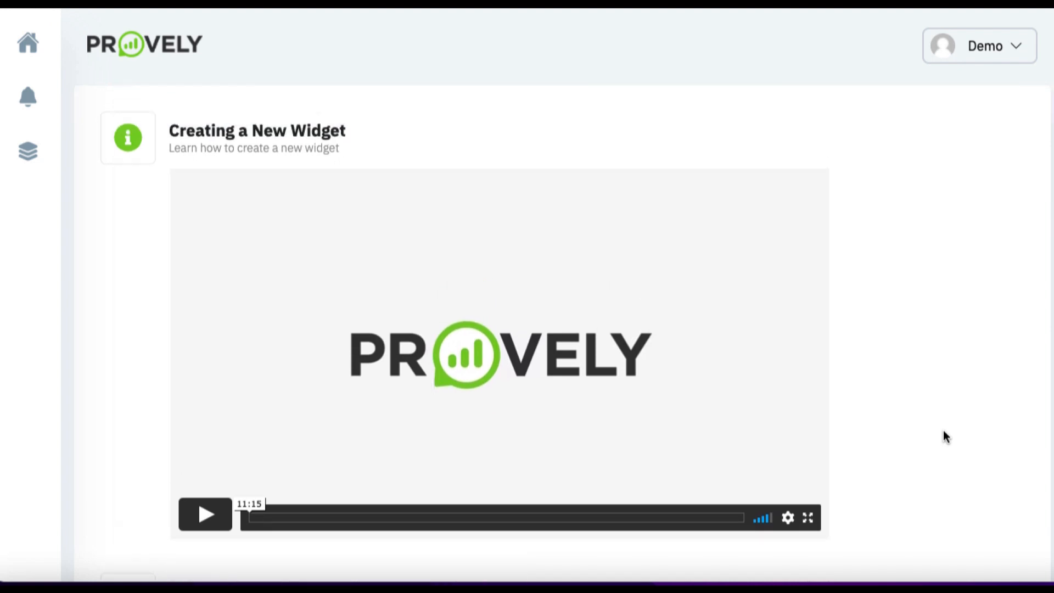
pyautogui.scroll(-9, 944, 432)
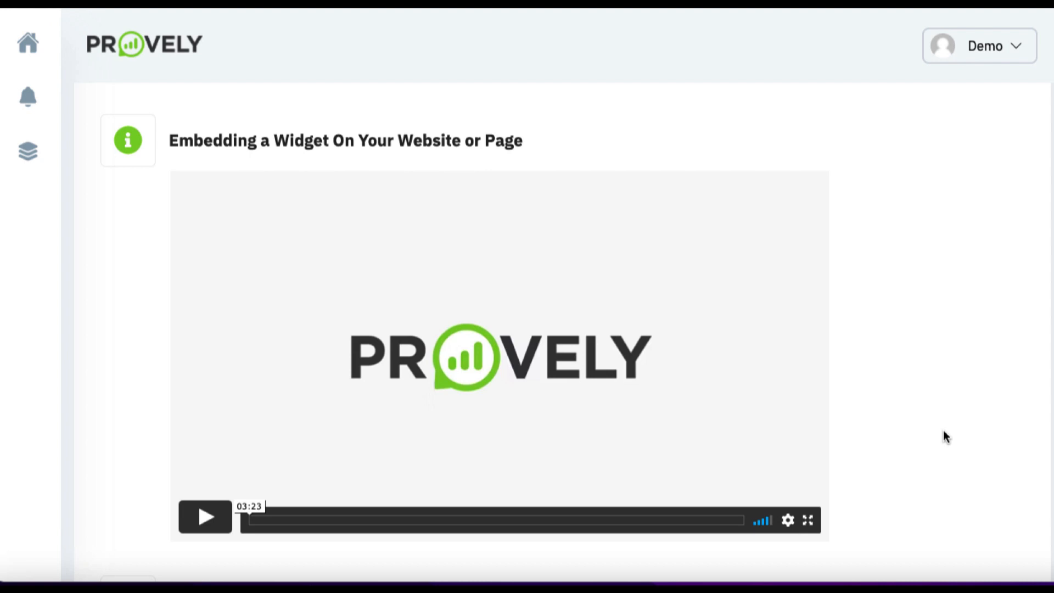
pyautogui.scroll(-7, 944, 431)
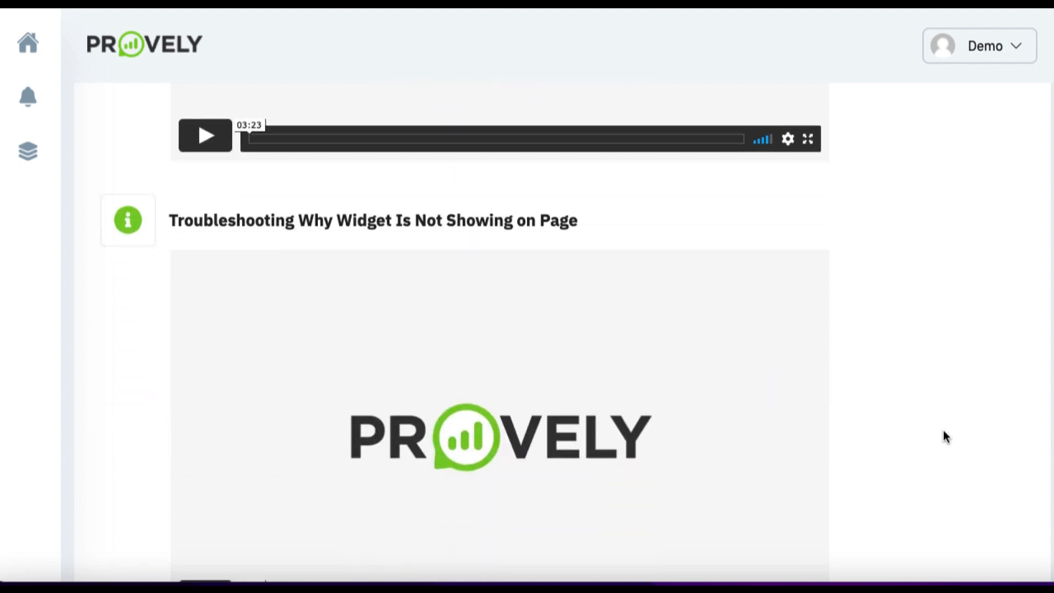
pyautogui.scroll(-2, 943, 431)
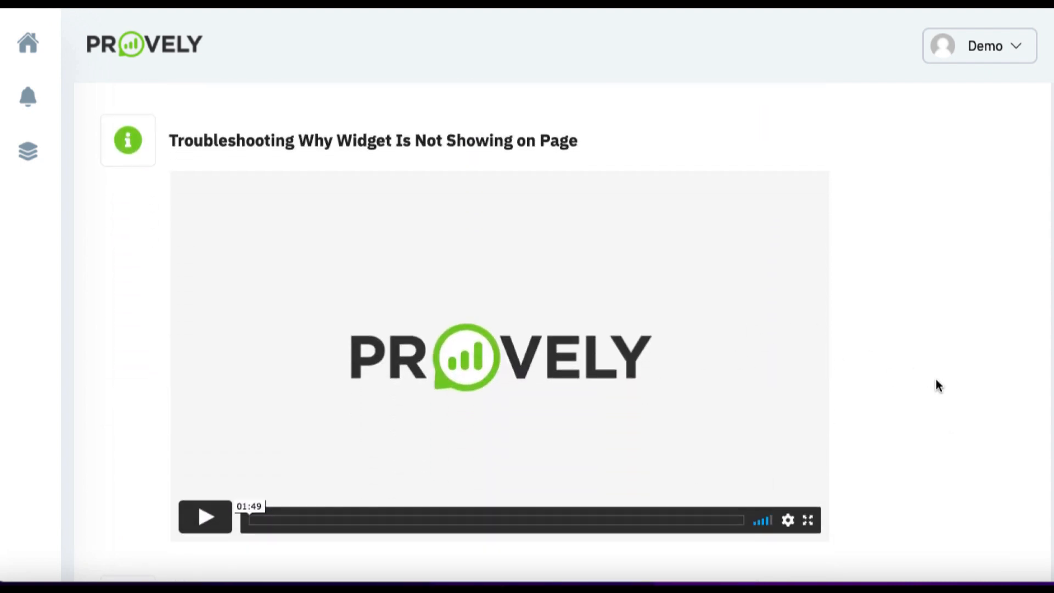
pyautogui.scroll(-7, 937, 386)
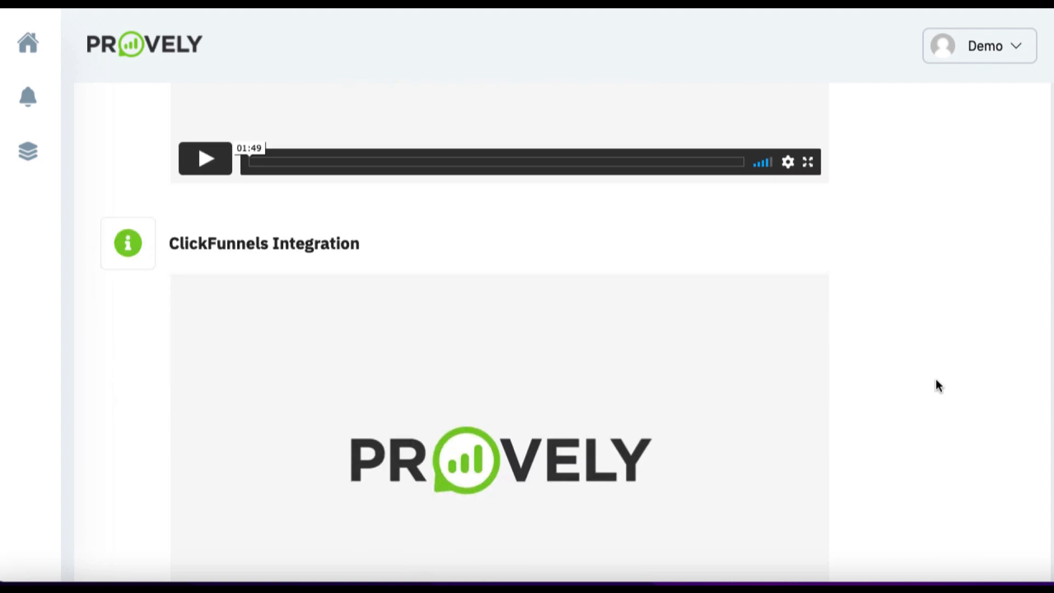
pyautogui.scroll(-7, 954, 404)
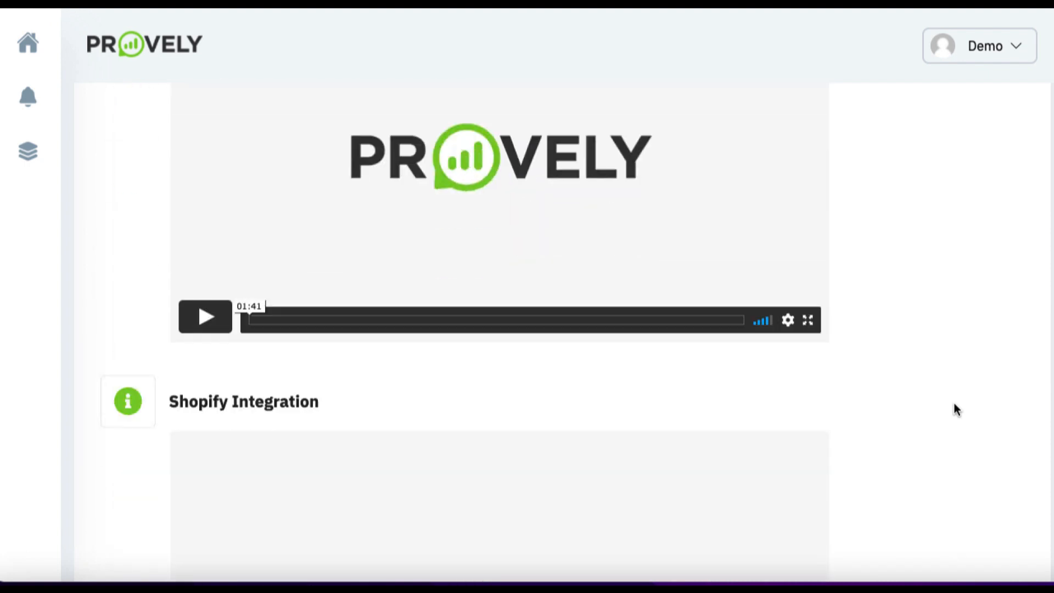
pyautogui.scroll(-10, 954, 409)
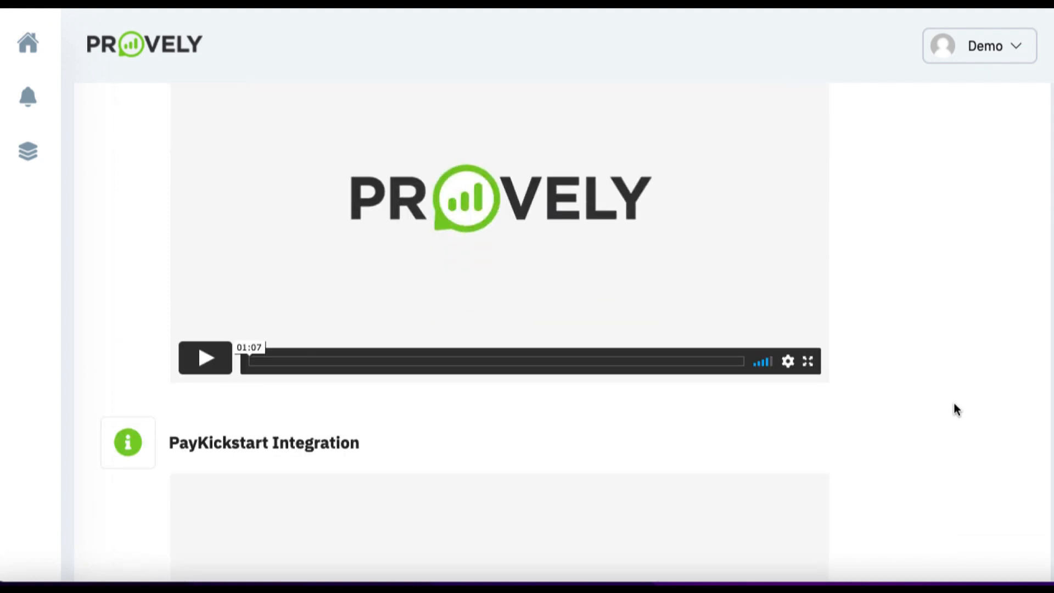
pyautogui.scroll(-4, 957, 409)
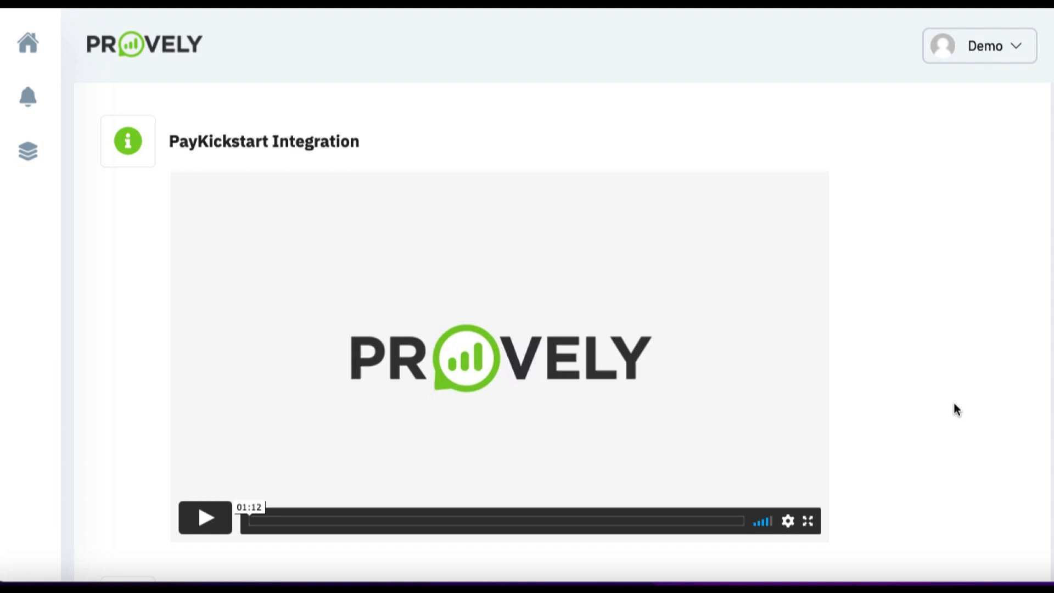
pyautogui.scroll(-5, 956, 409)
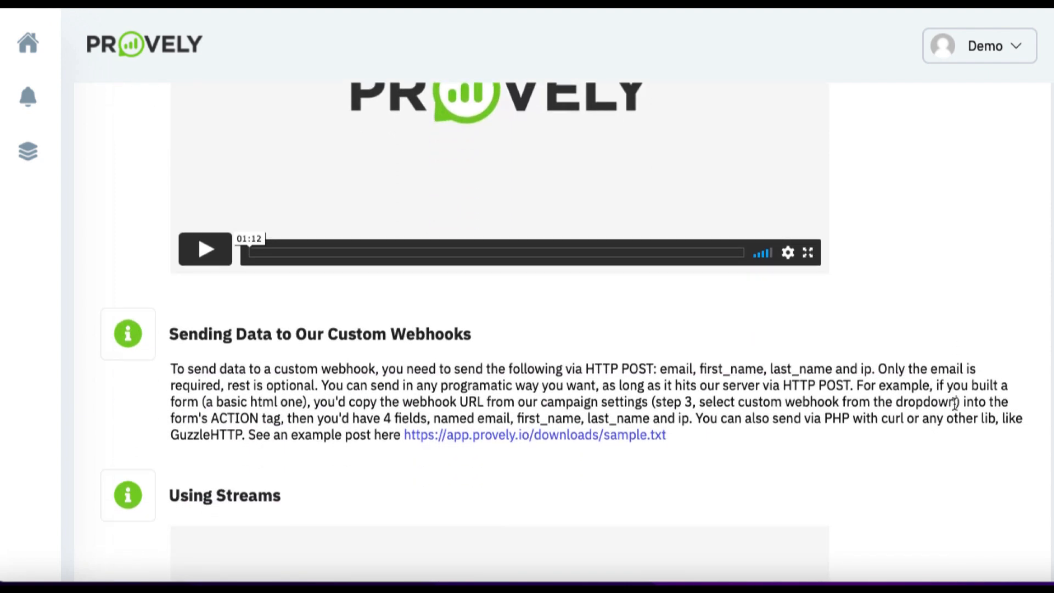
pyautogui.scroll(-6, 917, 483)
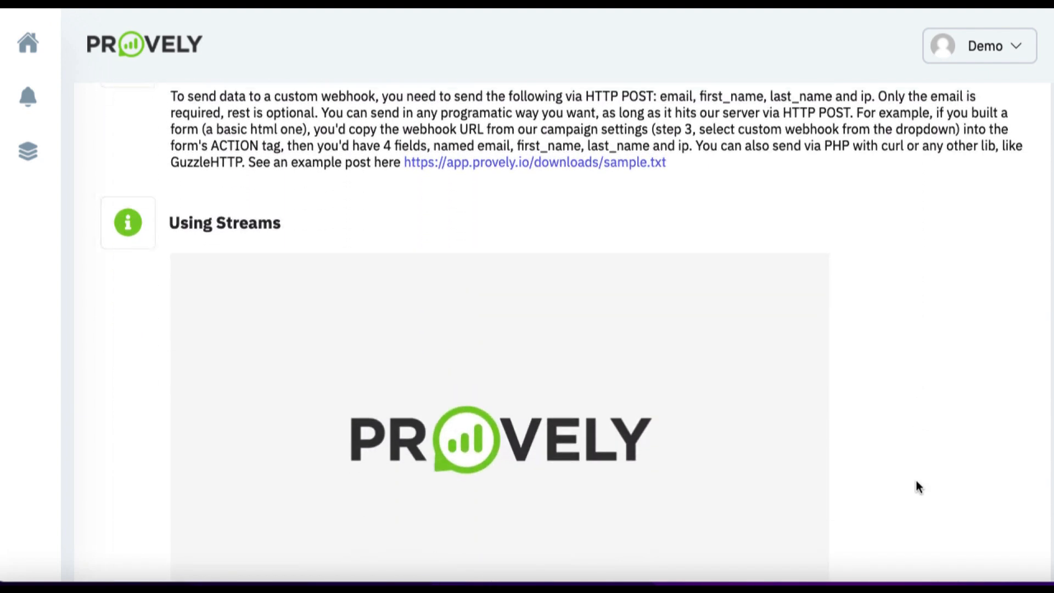
pyautogui.scroll(-1, 916, 482)
pyautogui.scroll(2, 916, 482)
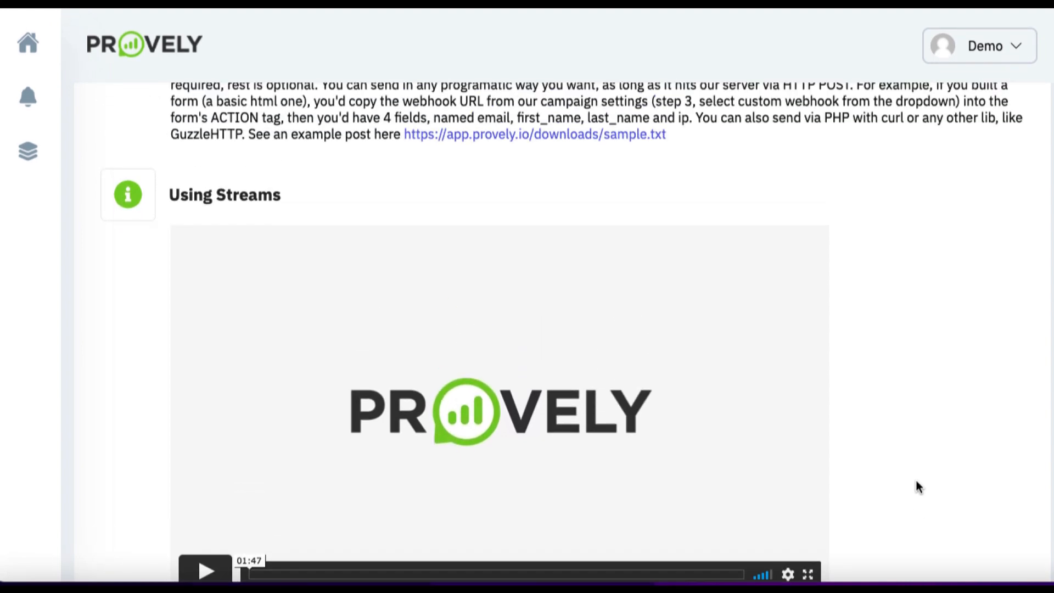
pyautogui.scroll(20, 916, 481)
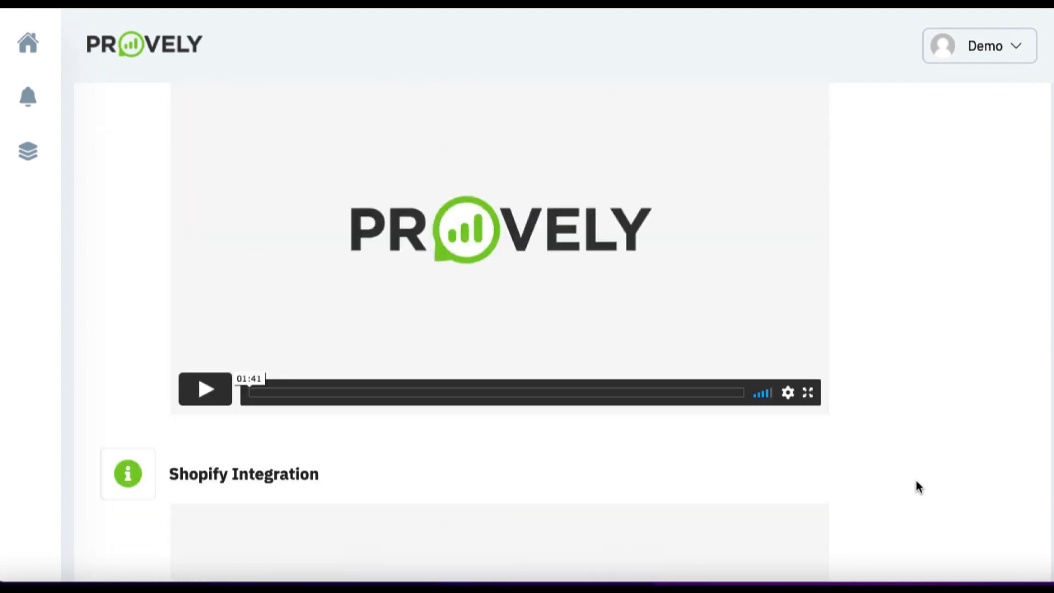
pyautogui.scroll(15, 915, 481)
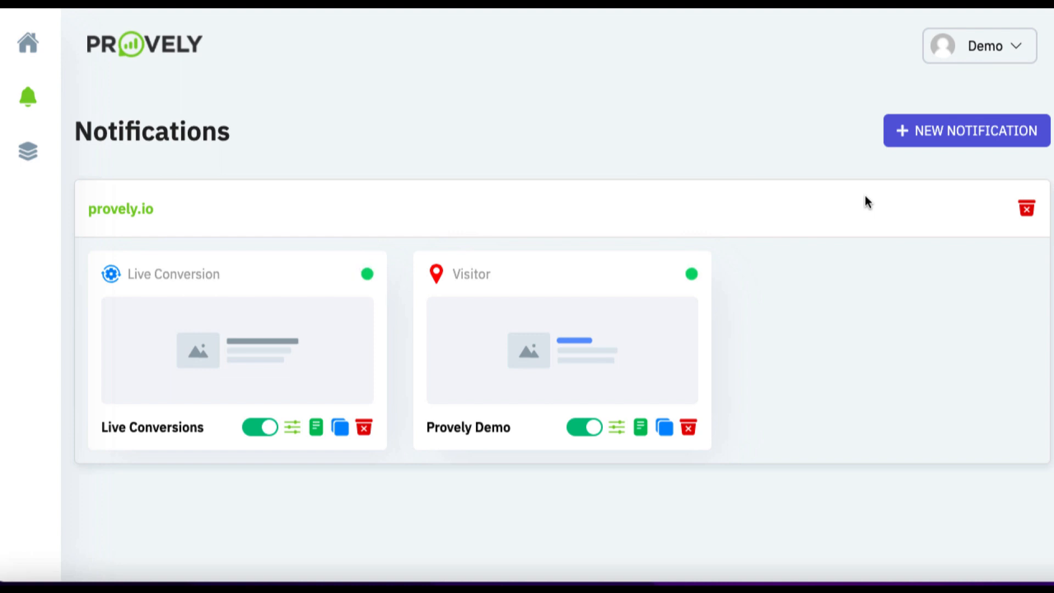
# - Create a new notification named "example" for the new domain abc.com
pyautogui.click(906, 138)
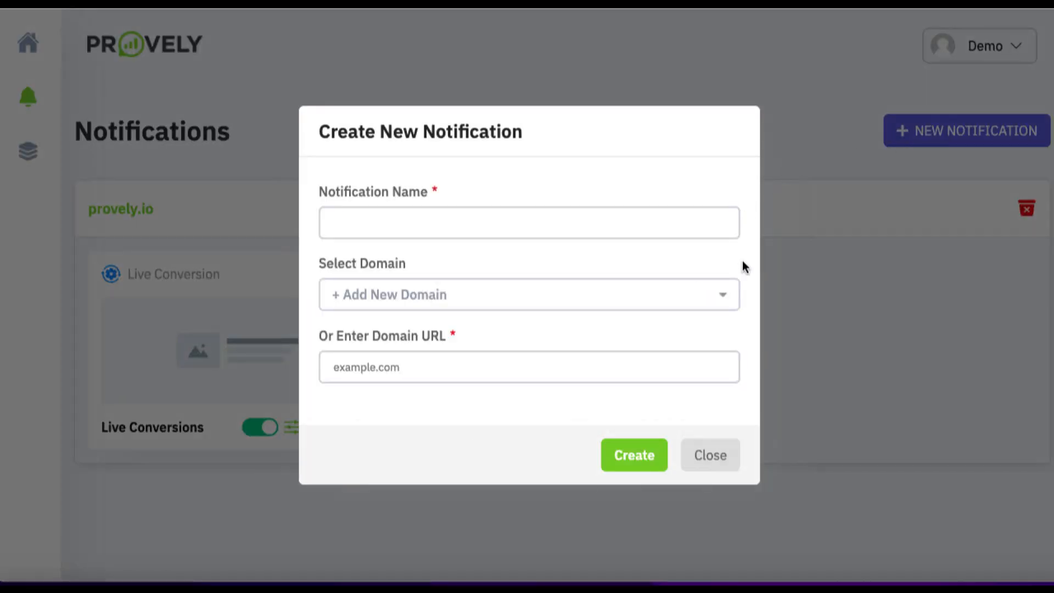
pyautogui.click(577, 367)
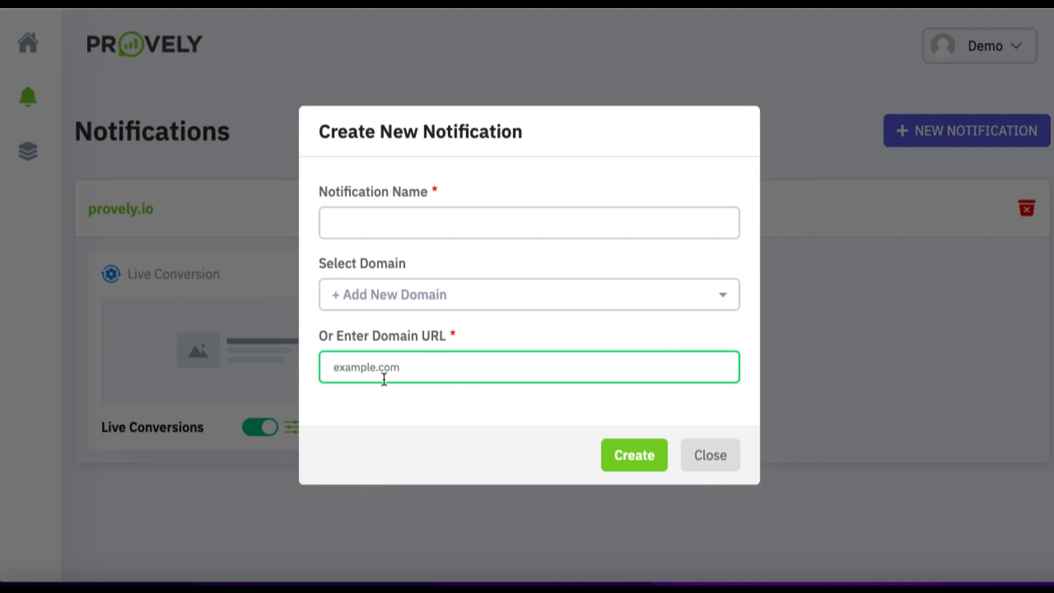
pyautogui.click(798, 371)
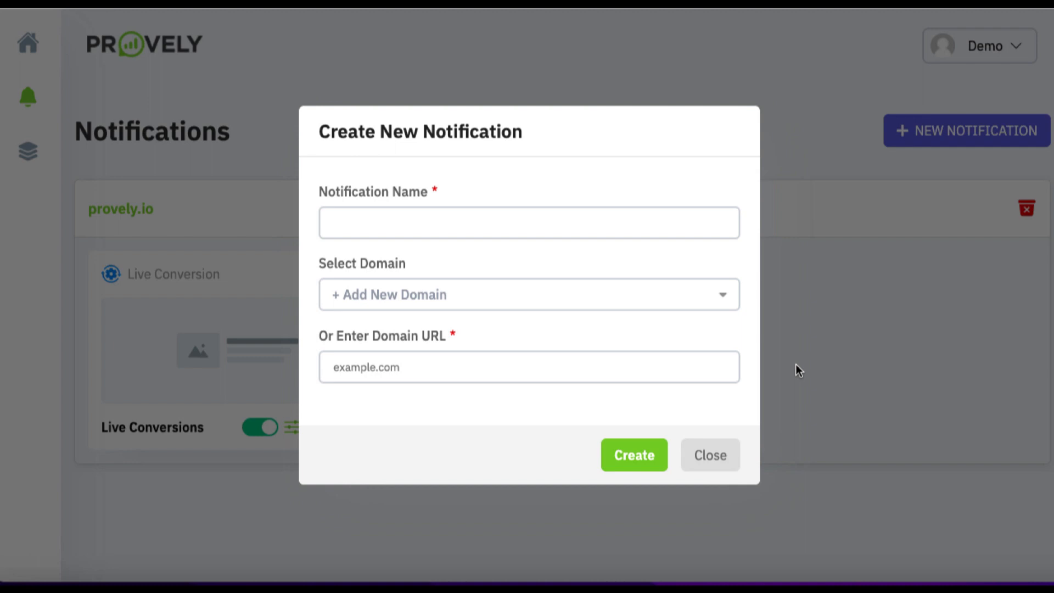
pyautogui.click(538, 224)
pyautogui.write('ex')
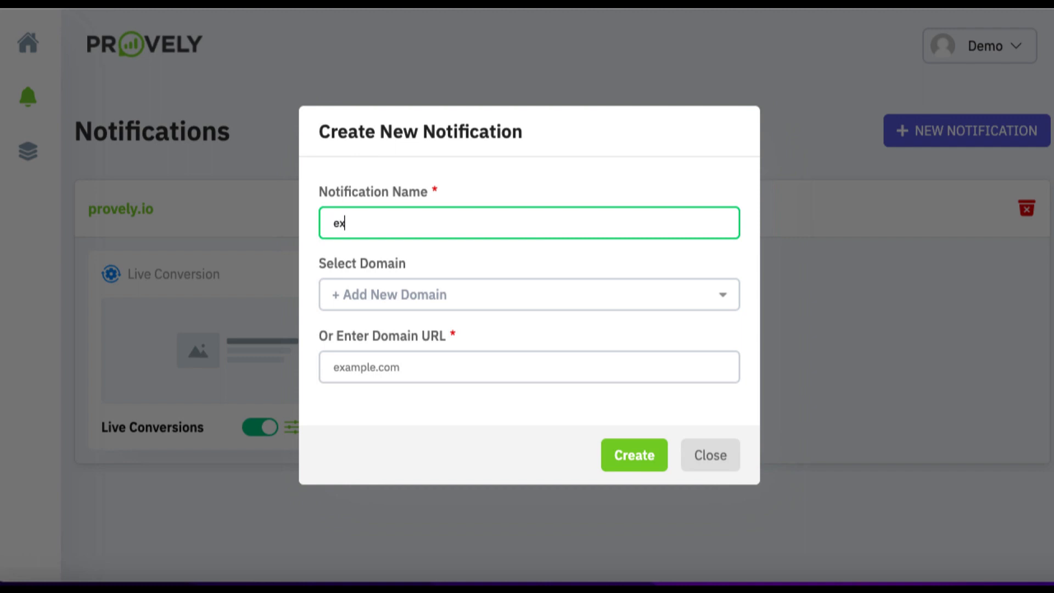
pyautogui.write('ample')
pyautogui.click(528, 363)
pyautogui.write('a')
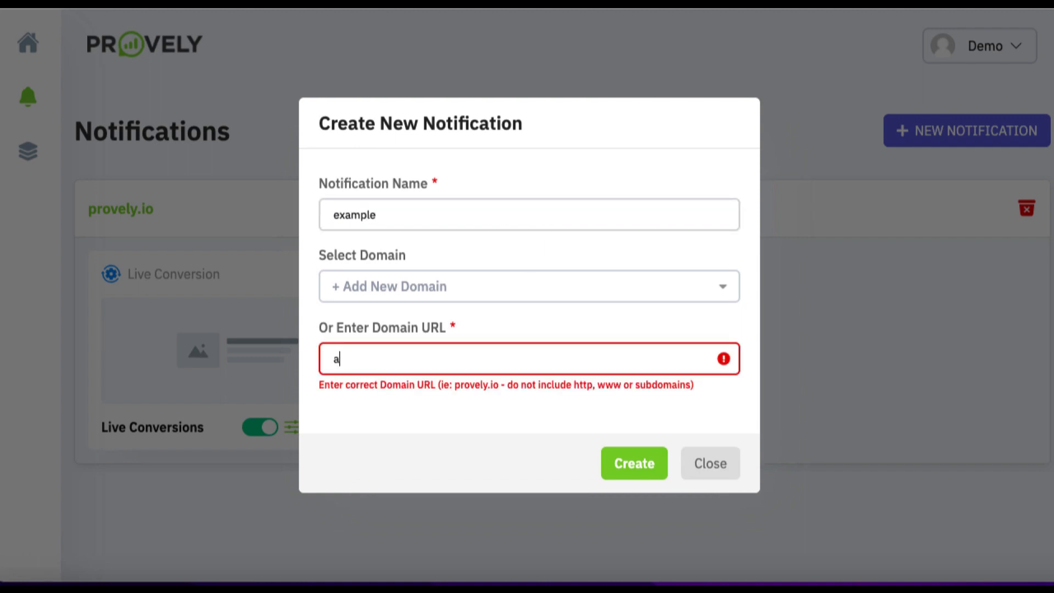
pyautogui.write('bc.com')
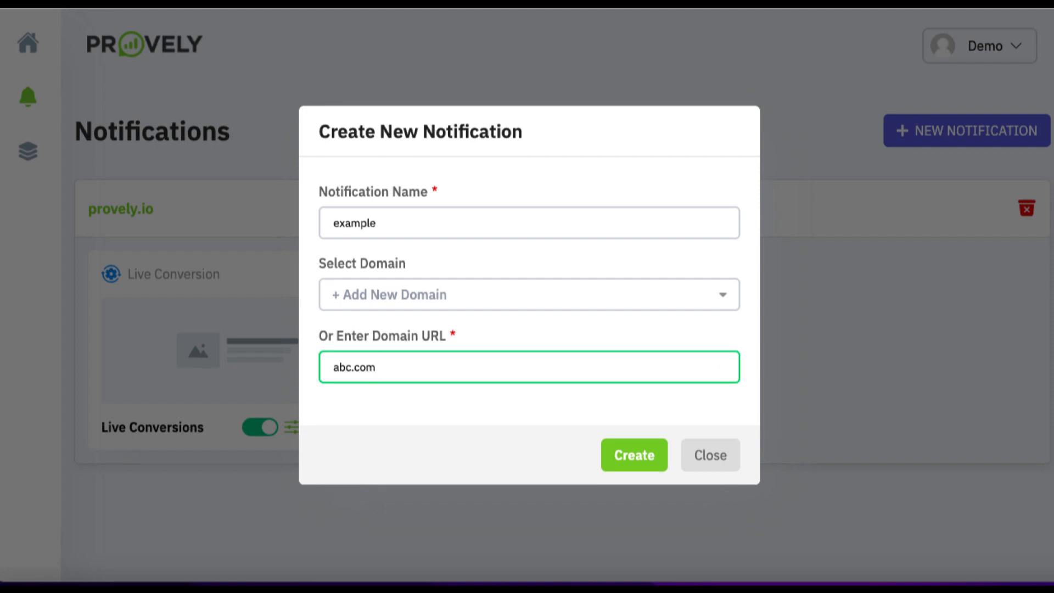
pyautogui.click(620, 462)
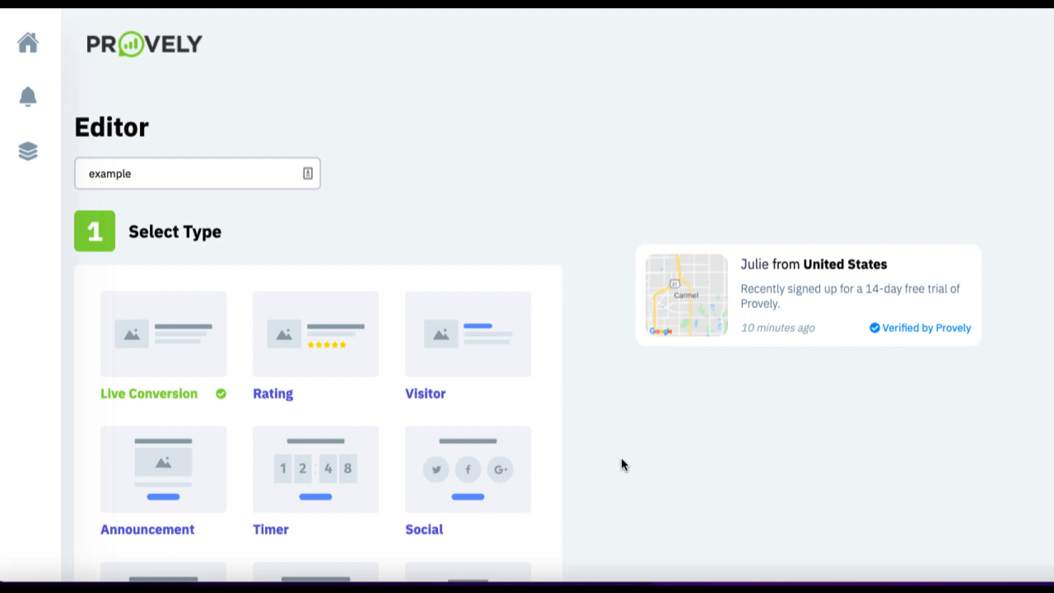
# - Preview the Rating, Visitor, Announcement and Timer notification types in the editor
pyautogui.scroll(-2, 622, 464)
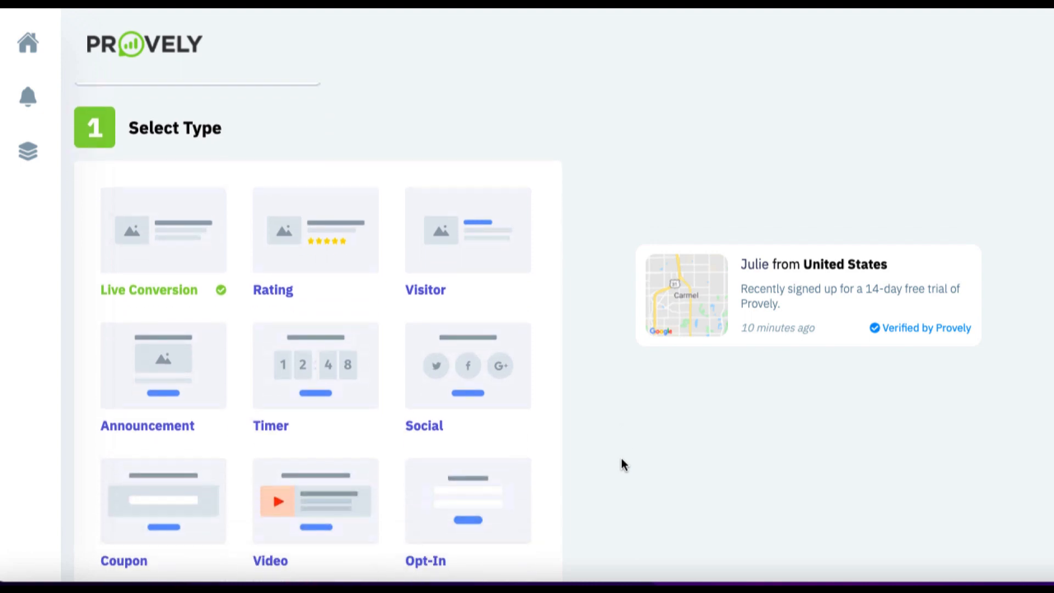
pyautogui.scroll(1, 622, 464)
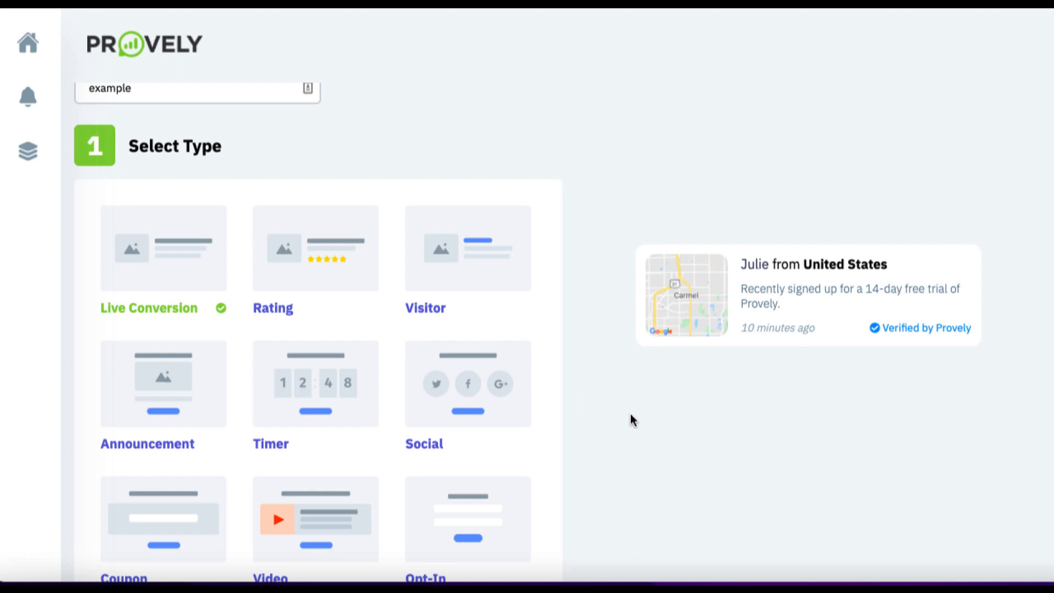
pyautogui.click(316, 252)
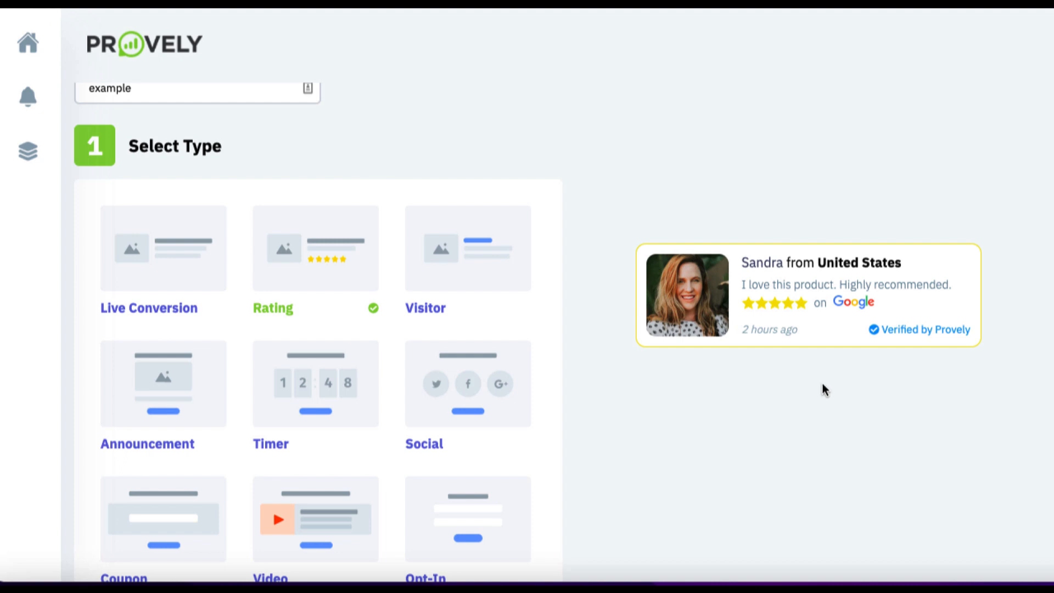
pyautogui.click(490, 288)
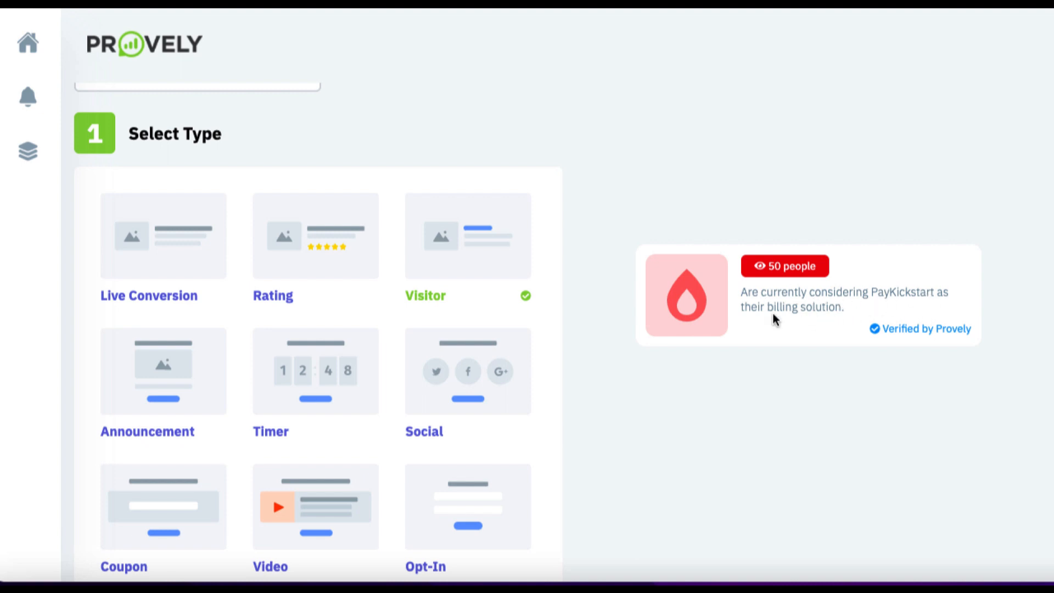
pyautogui.click(164, 367)
pyautogui.scroll(-1, 632, 379)
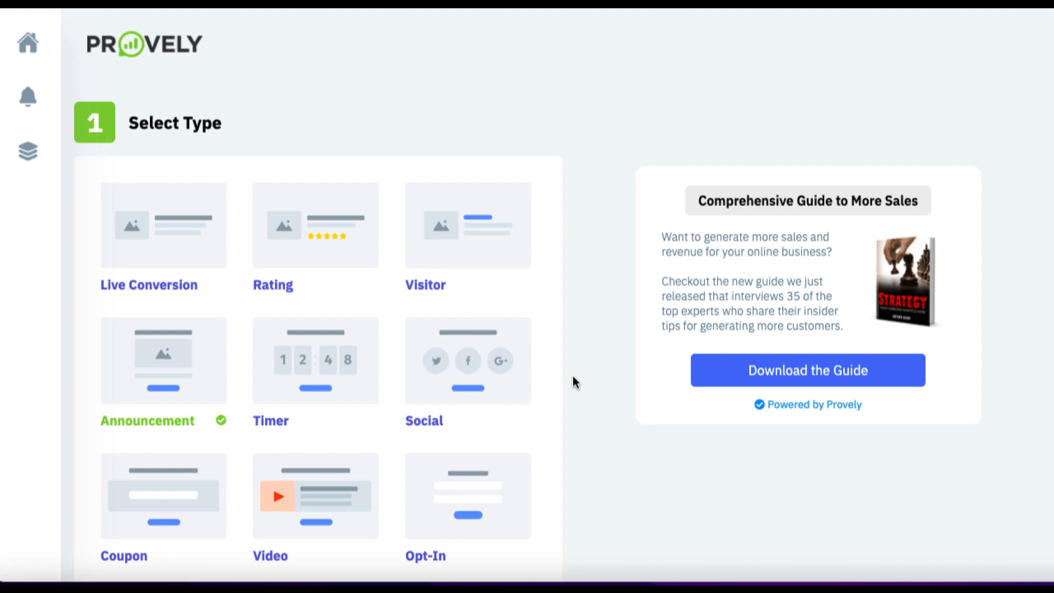
pyautogui.click(306, 379)
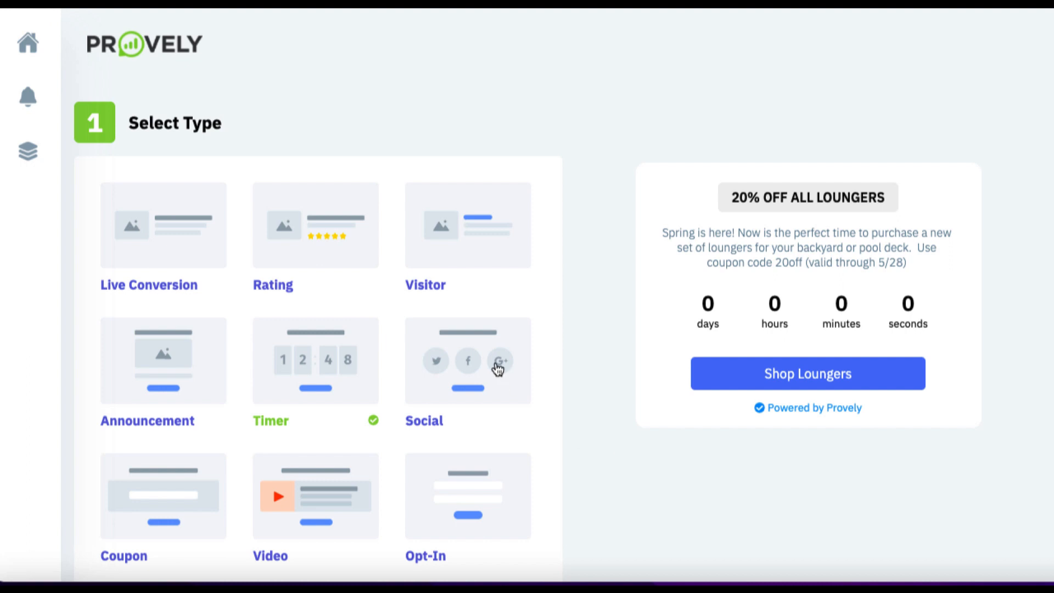
# - Preview the Social, Coupon and Video notification types, pausing the sample video
pyautogui.click(460, 367)
pyautogui.scroll(-1, 561, 414)
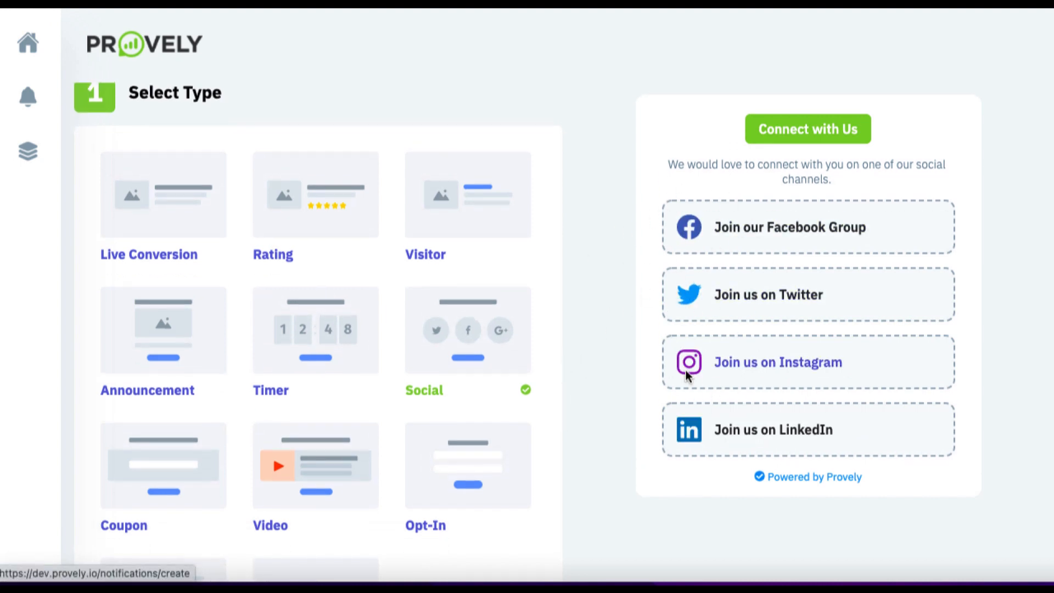
pyautogui.scroll(-3, 466, 459)
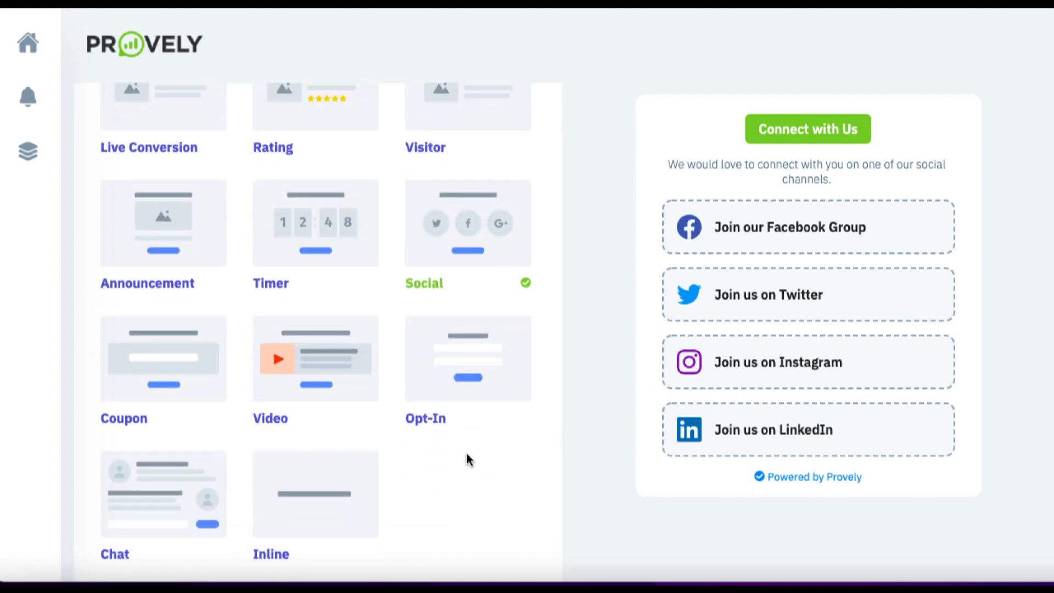
pyautogui.click(184, 357)
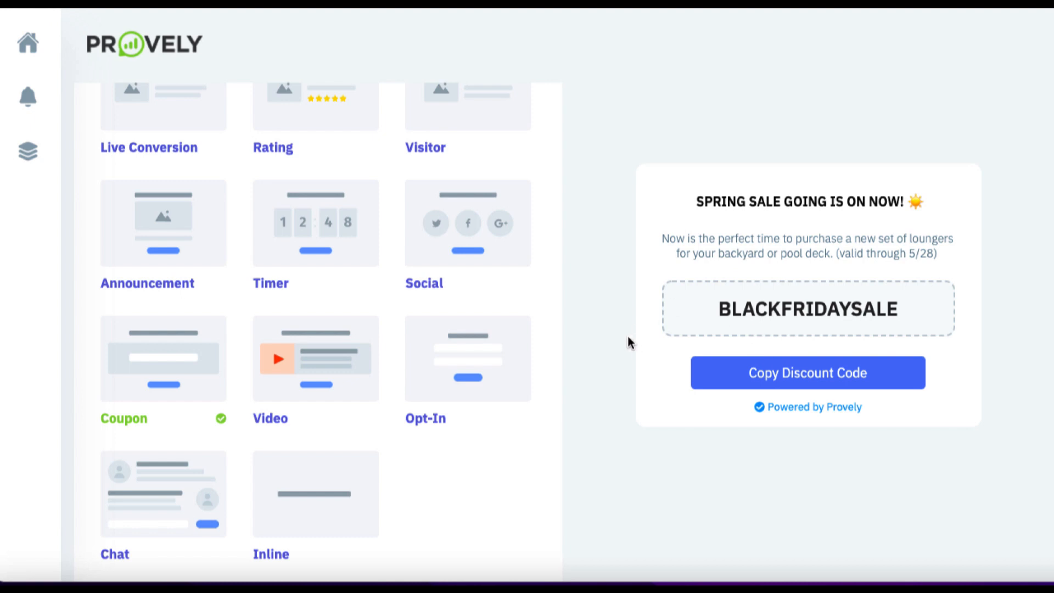
pyautogui.click(330, 361)
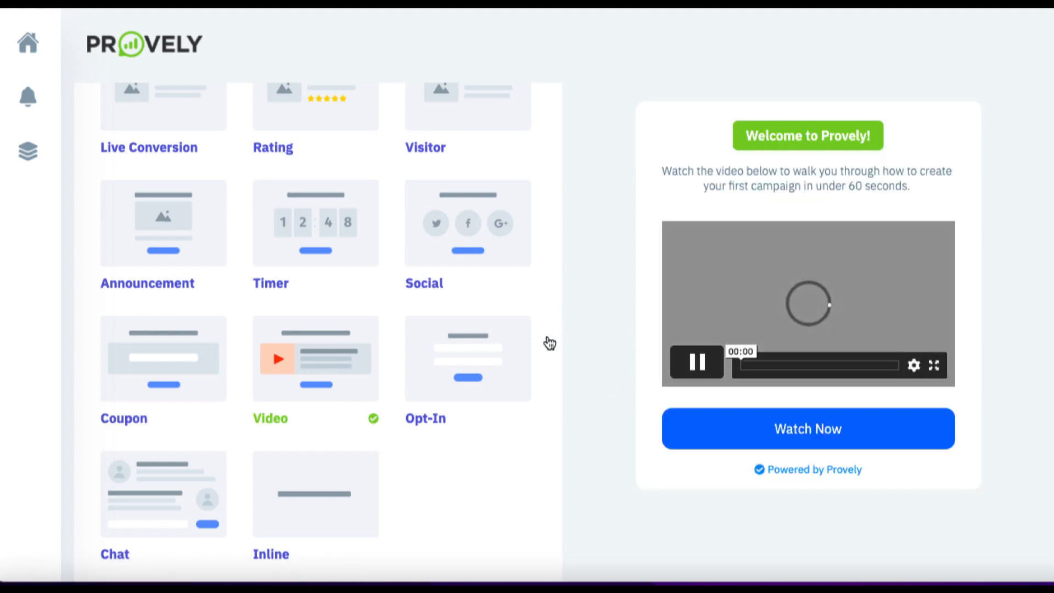
pyautogui.click(692, 367)
pyautogui.click(692, 366)
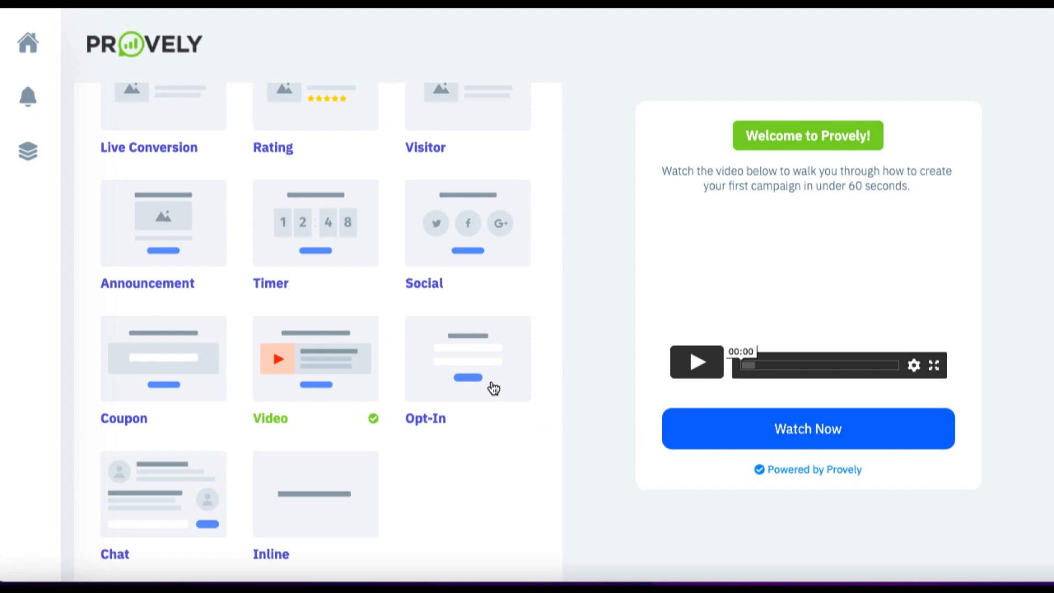
# - Set the notification type to Opt-In, comparing its preview with the Social type
pyautogui.click(470, 376)
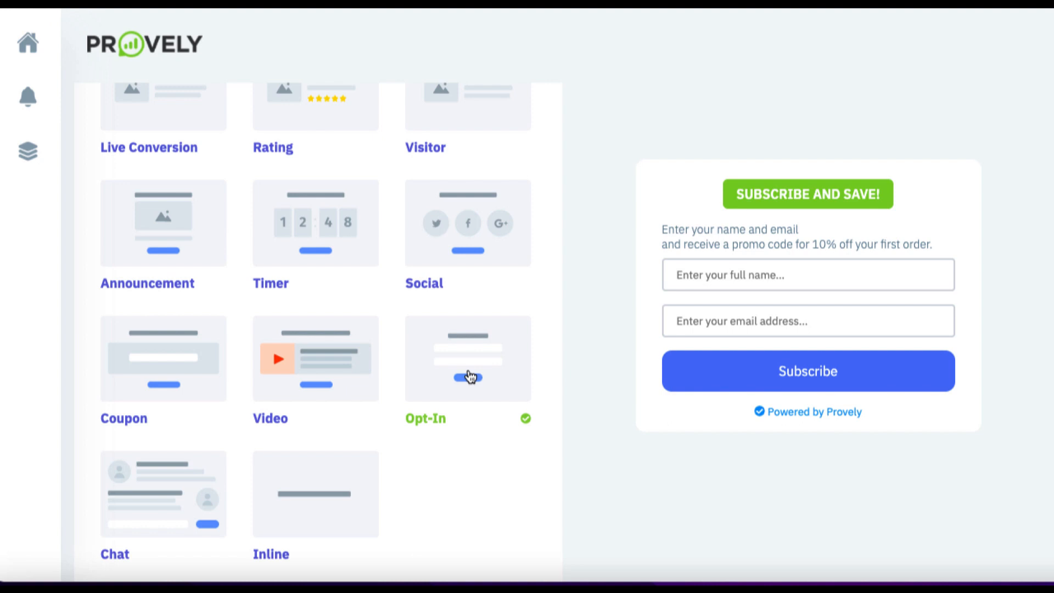
pyautogui.click(526, 277)
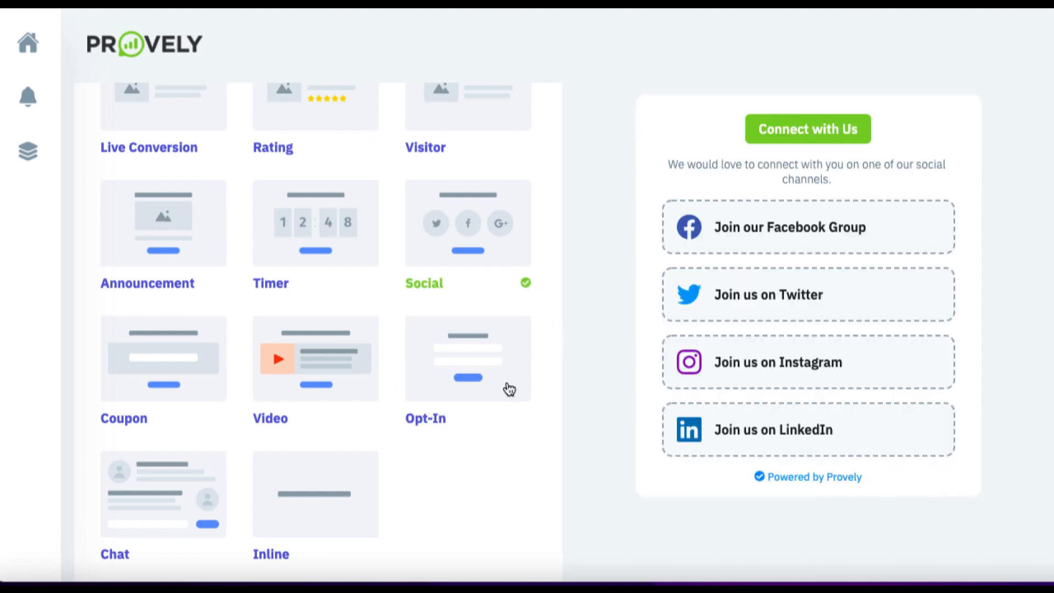
pyautogui.click(464, 377)
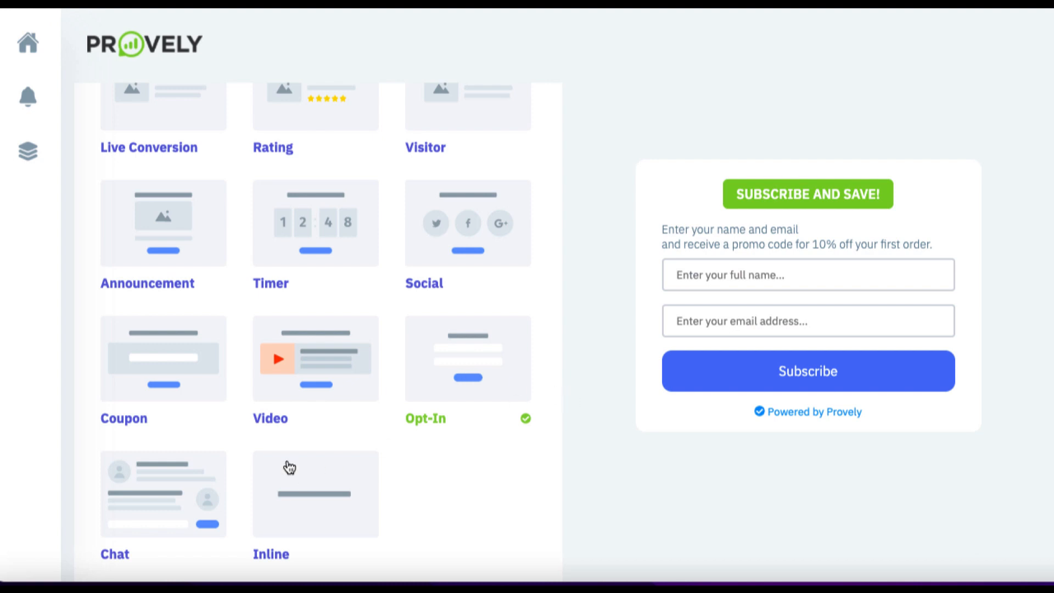
# - Preview the Chat and Inline notification types in the editor
pyautogui.click(159, 486)
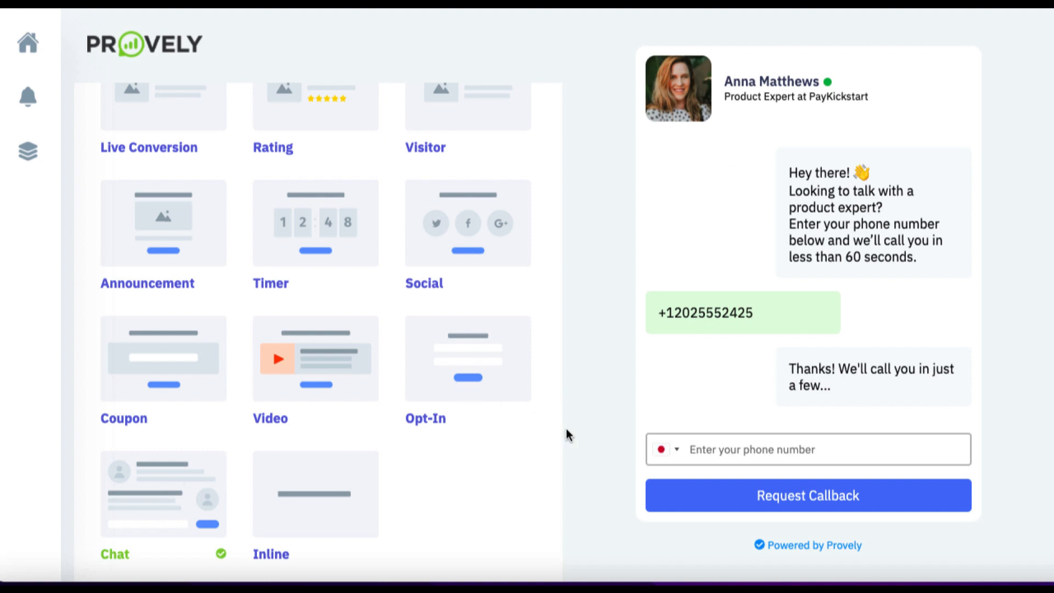
pyautogui.scroll(-1, 566, 430)
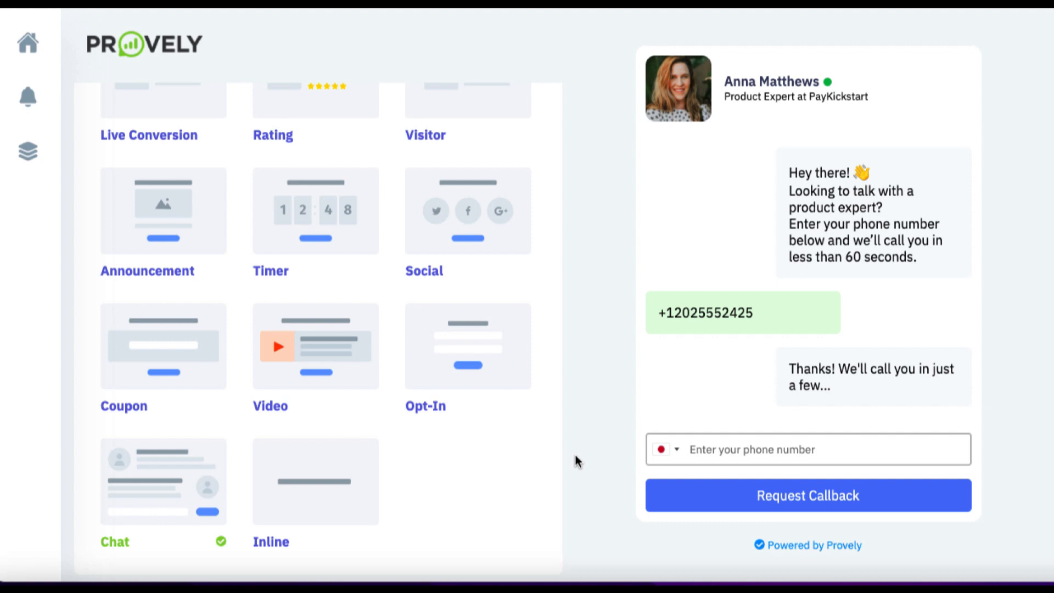
pyautogui.click(314, 490)
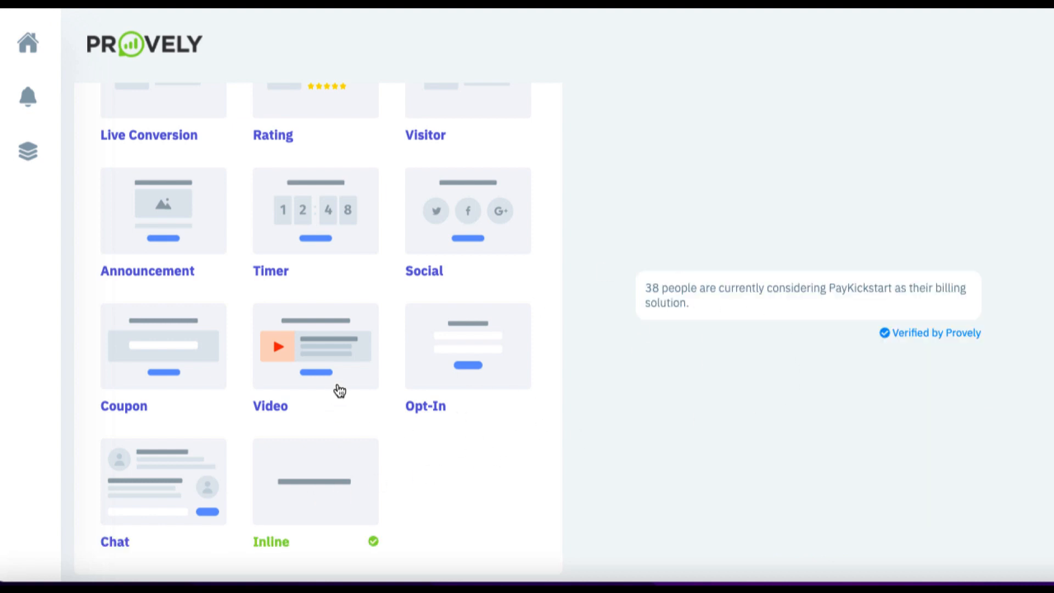
# - Set the notification type to Announcement
pyautogui.scroll(4, 336, 391)
pyautogui.scroll(-1, 339, 390)
pyautogui.scroll(-1, 340, 391)
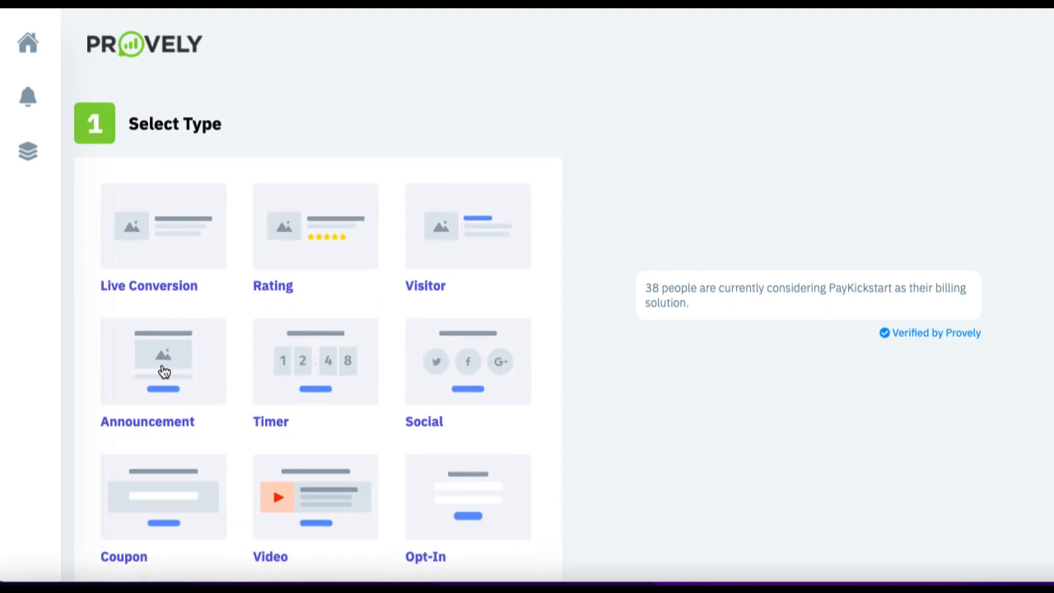
pyautogui.click(162, 374)
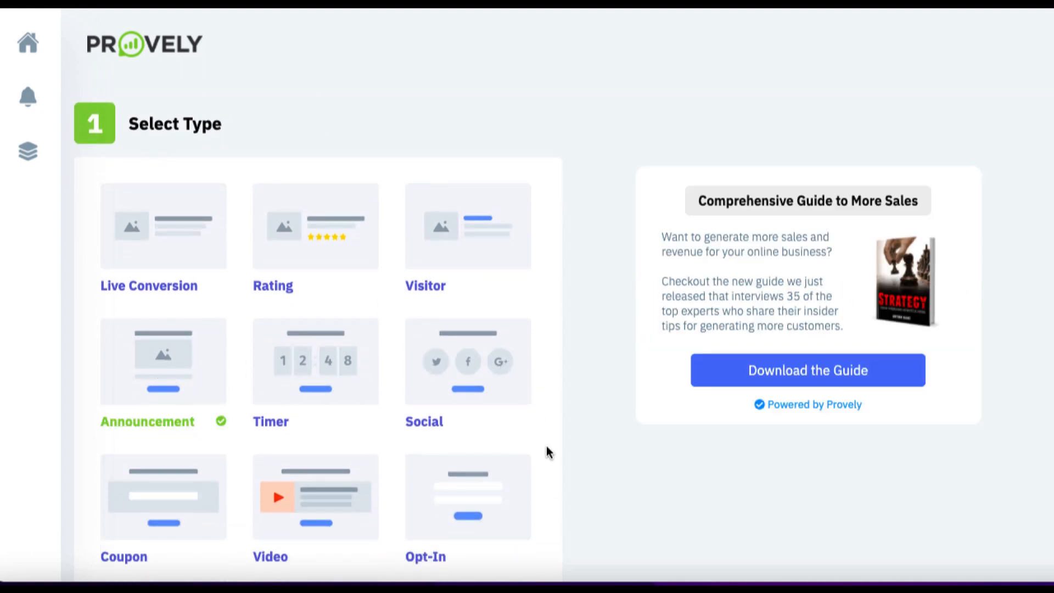
# - Check which existing domains can be selected for the notification, keeping abc.com as the domain URL
pyautogui.scroll(-10, 548, 451)
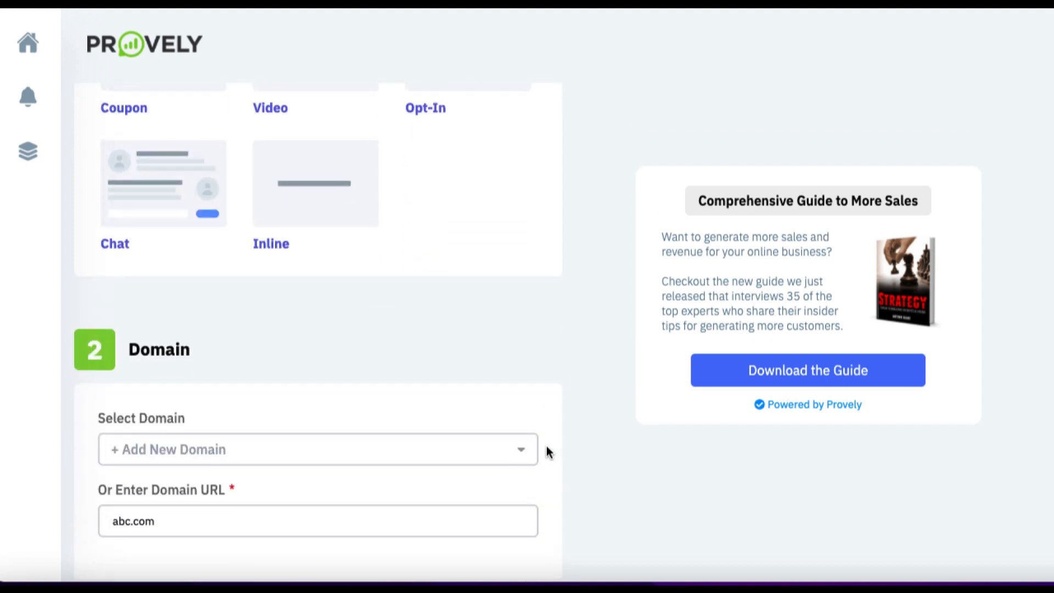
pyautogui.click(513, 373)
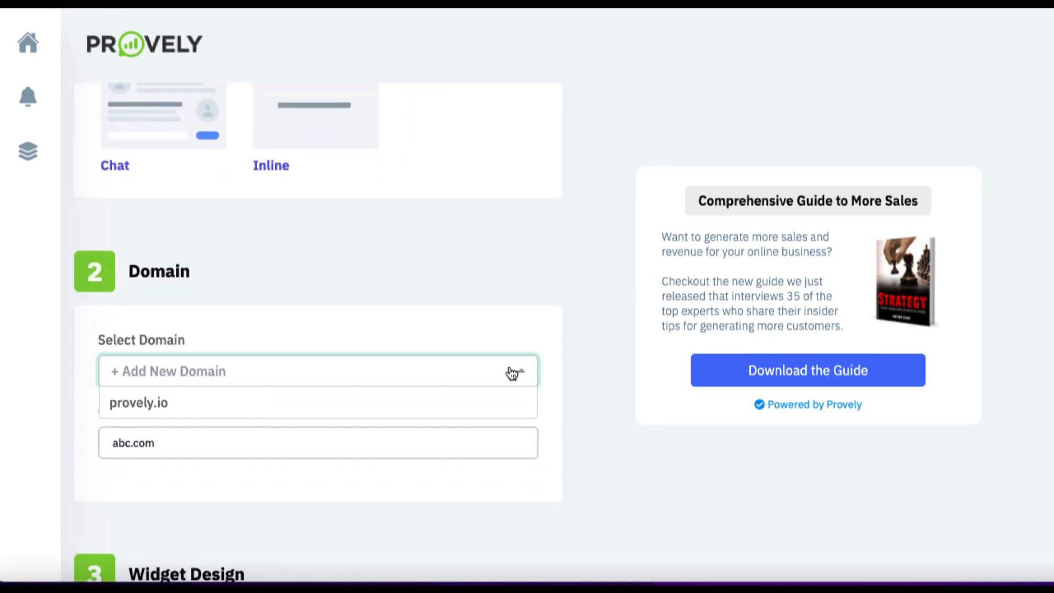
pyautogui.click(445, 440)
pyautogui.click(365, 496)
pyautogui.scroll(-4, 544, 480)
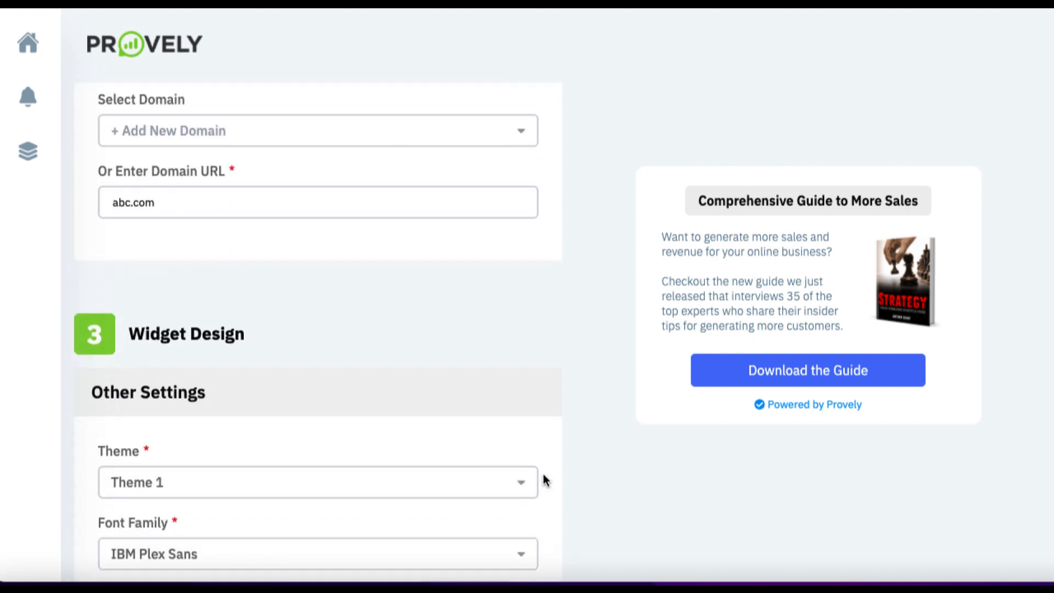
# - Check the available widget themes and set the font family to Abril Fatface after trying Anton
pyautogui.scroll(-2, 544, 480)
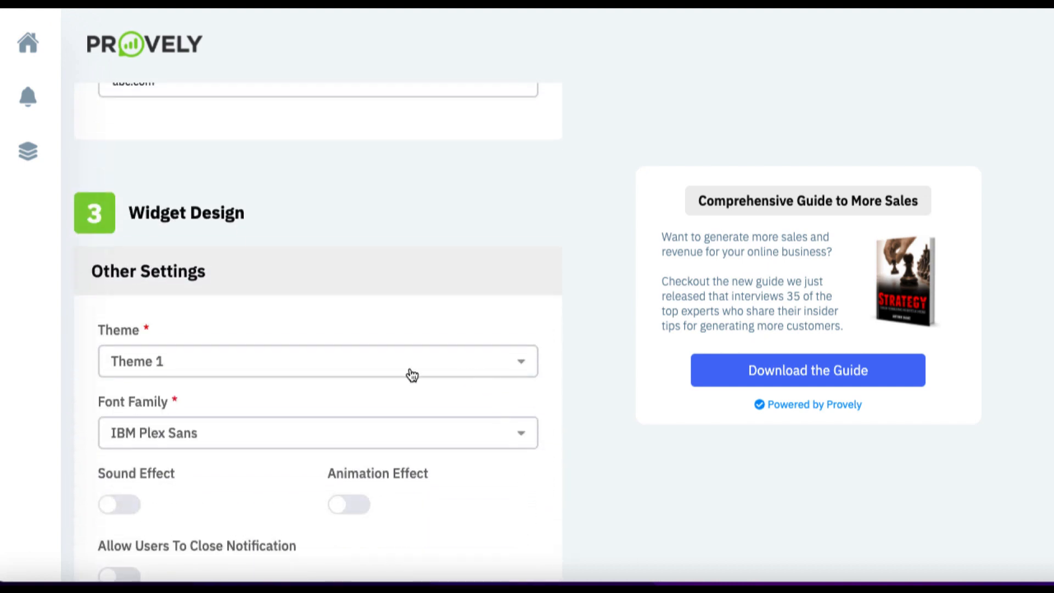
pyautogui.scroll(-2, 343, 377)
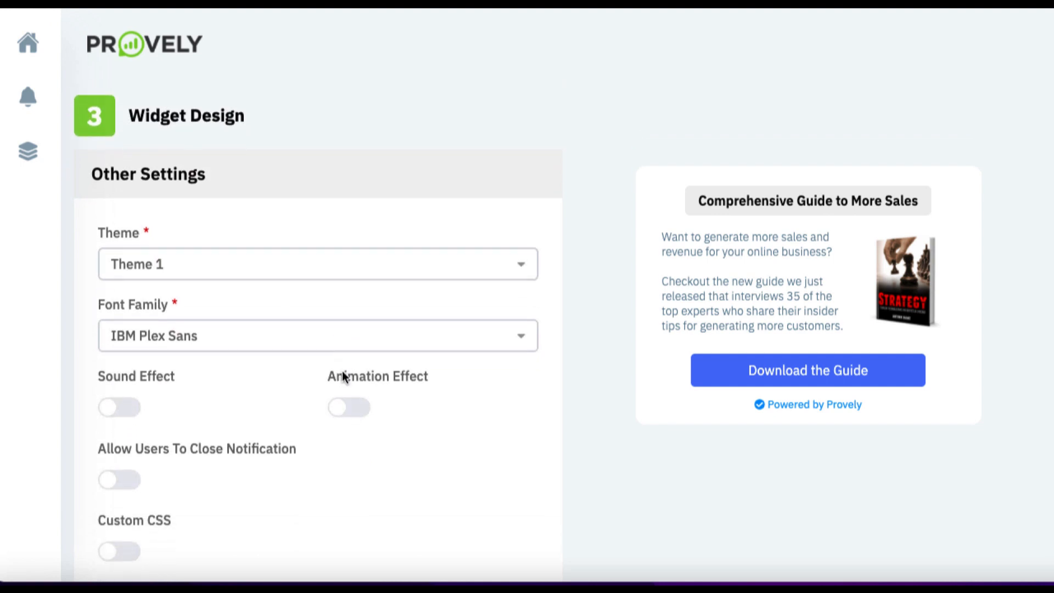
pyautogui.click(336, 272)
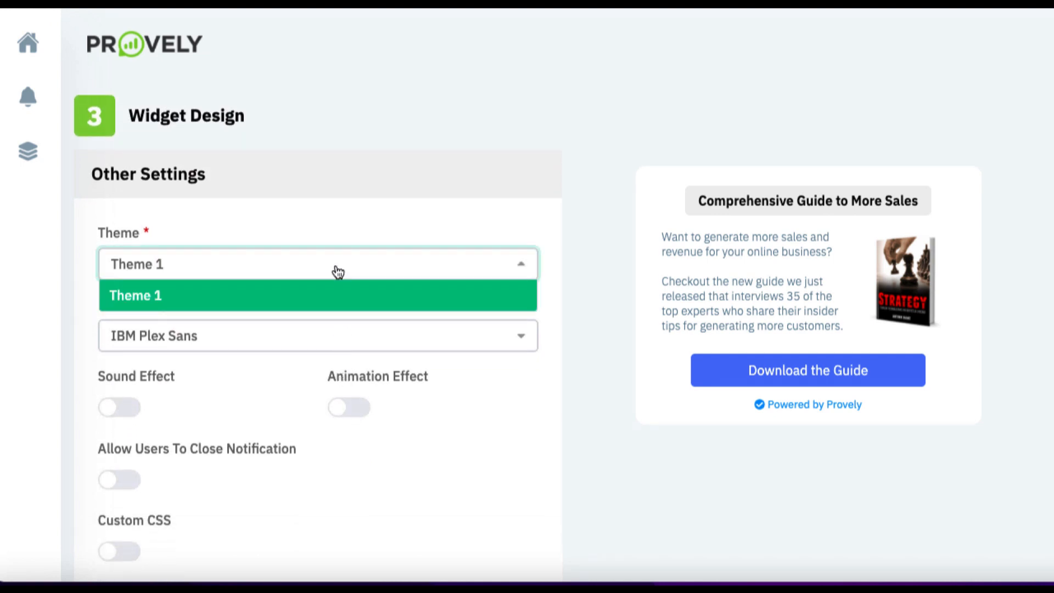
pyautogui.click(292, 329)
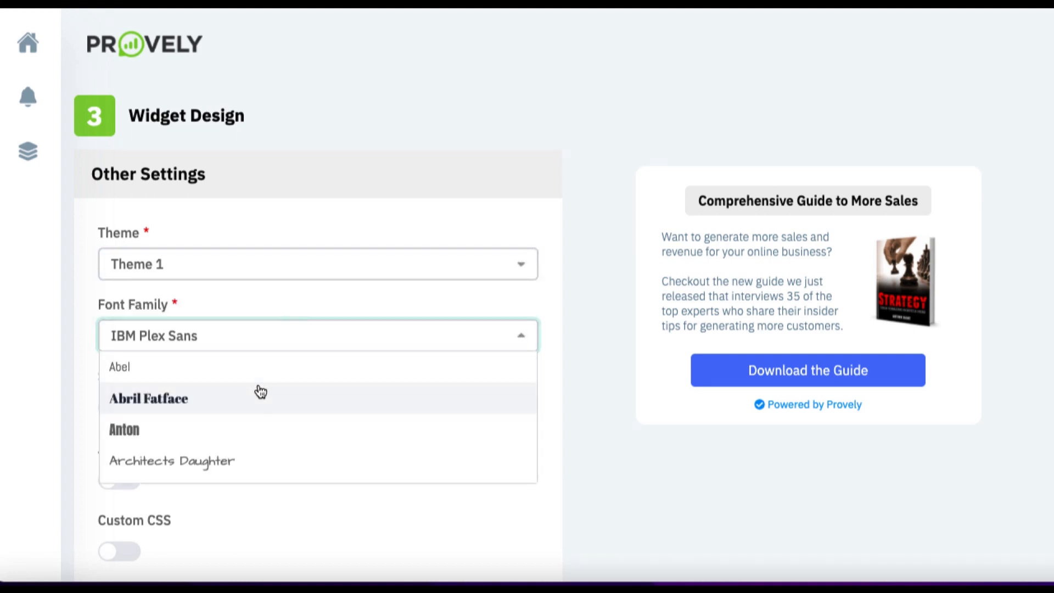
pyautogui.click(167, 431)
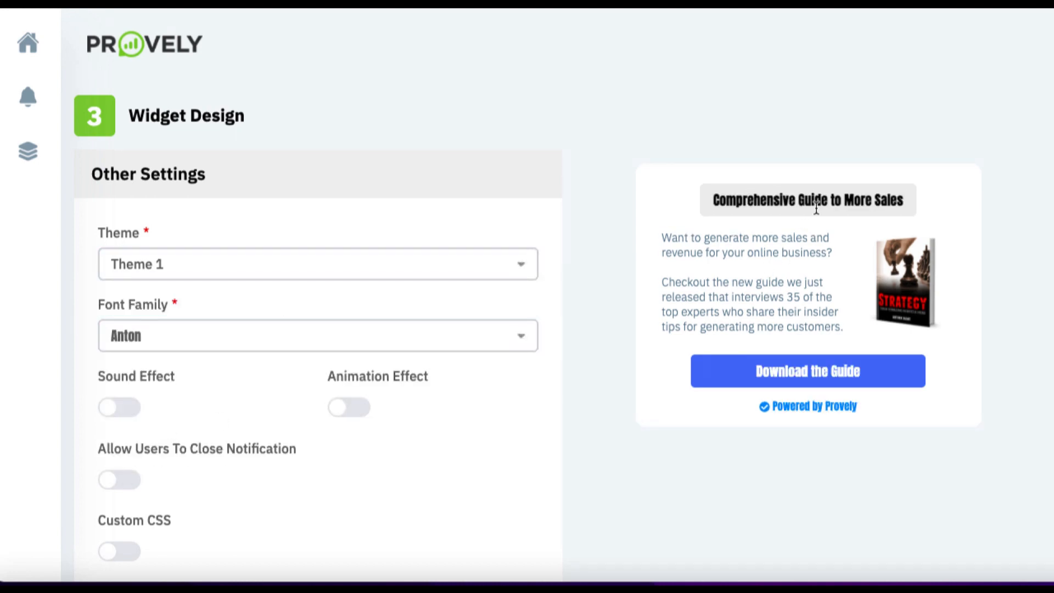
pyautogui.click(500, 335)
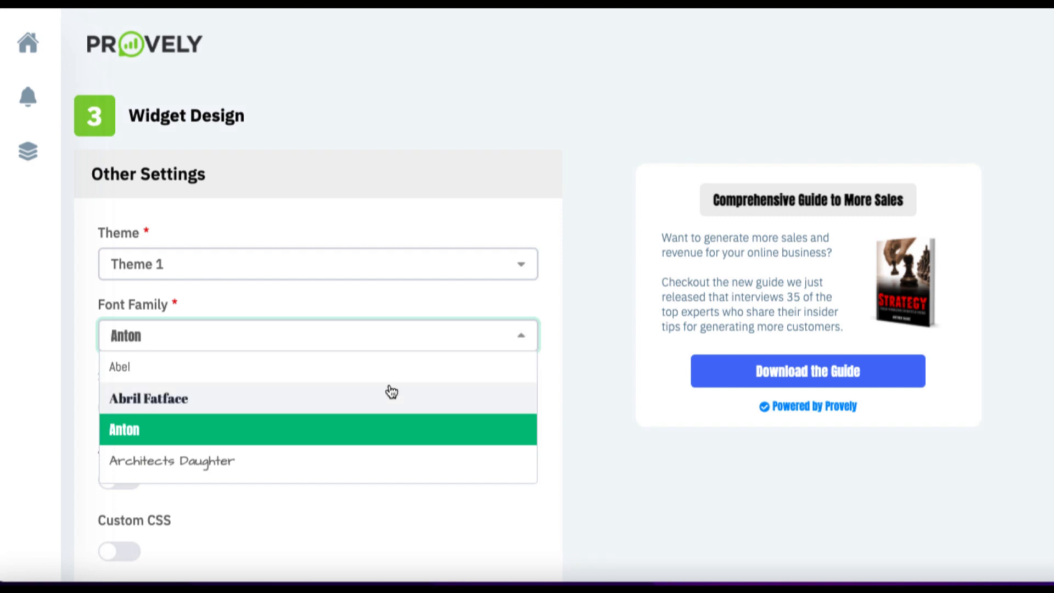
pyautogui.click(352, 397)
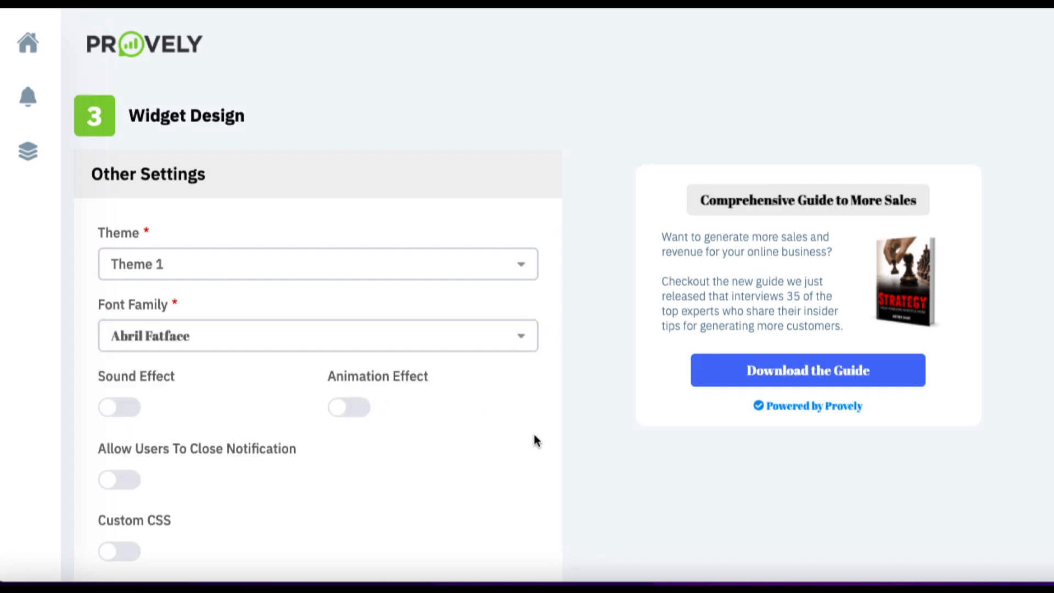
# - Try the widget's animation effect, look through its animation styles, and switch the effect back off
pyautogui.scroll(-1, 456, 445)
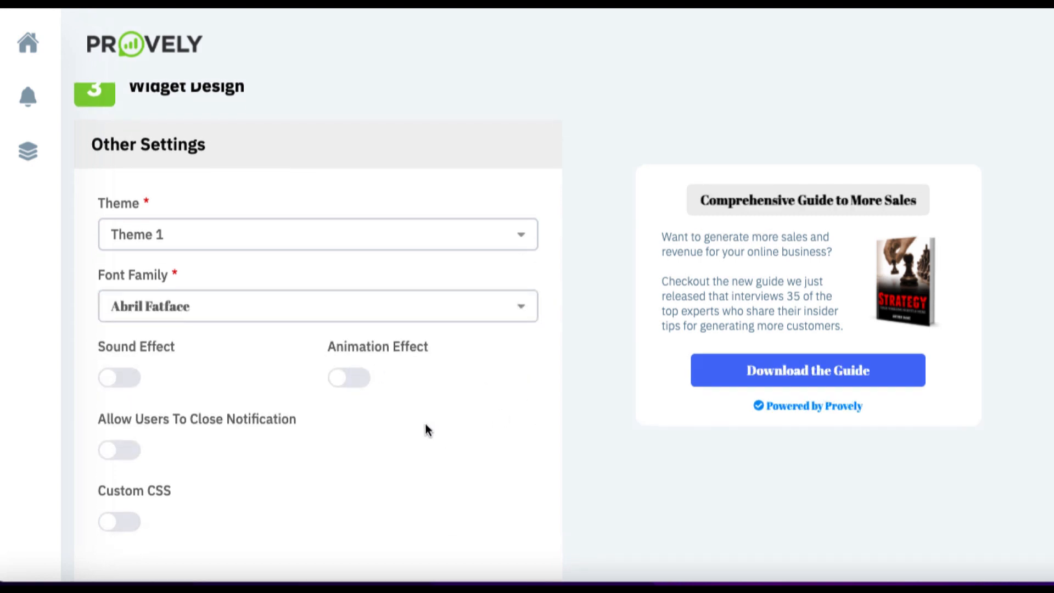
pyautogui.click(342, 380)
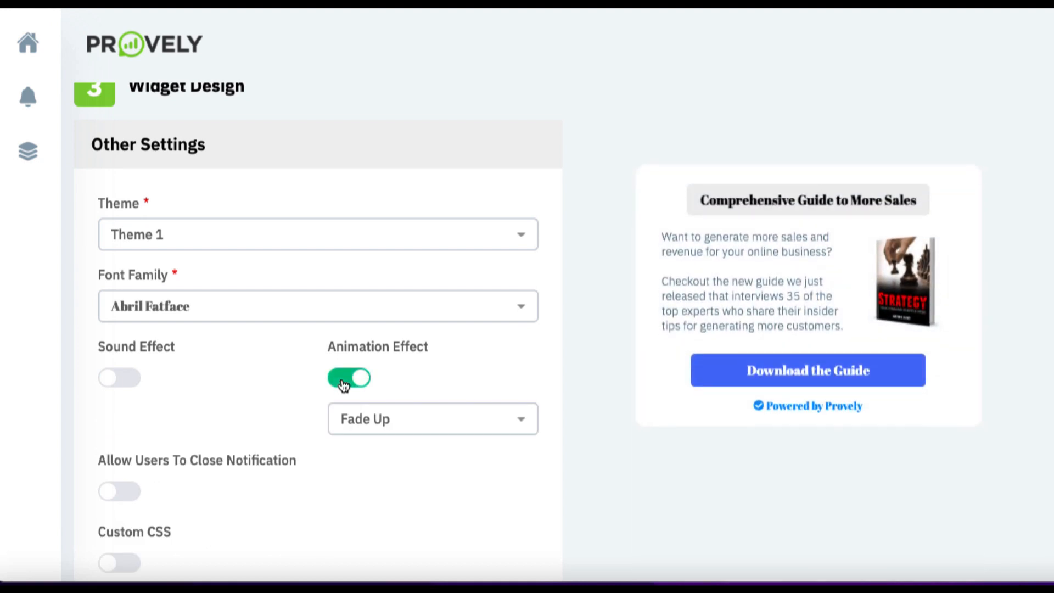
pyautogui.click(374, 422)
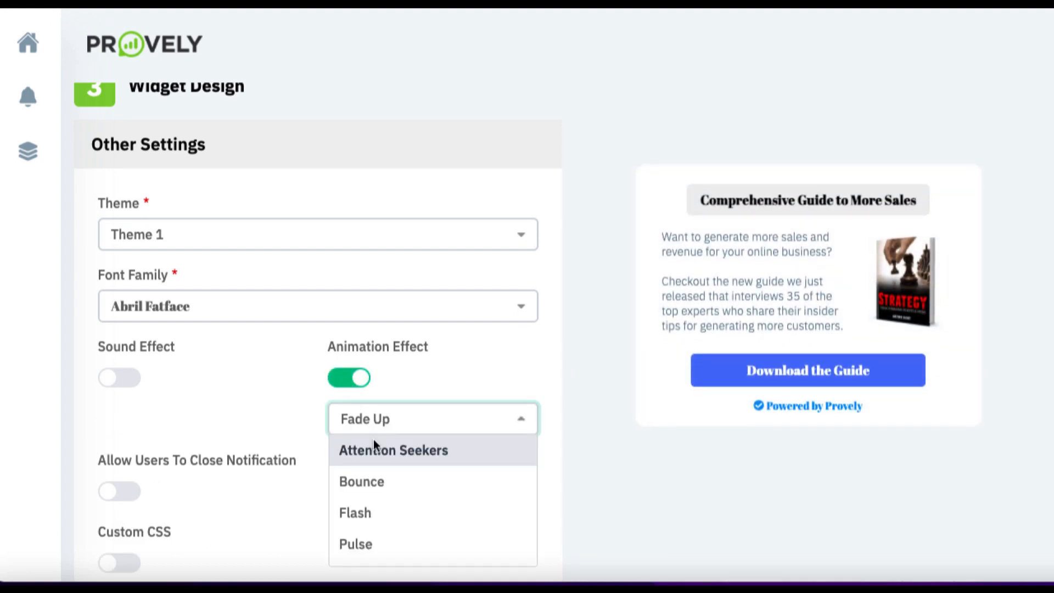
pyautogui.click(357, 383)
pyautogui.click(358, 384)
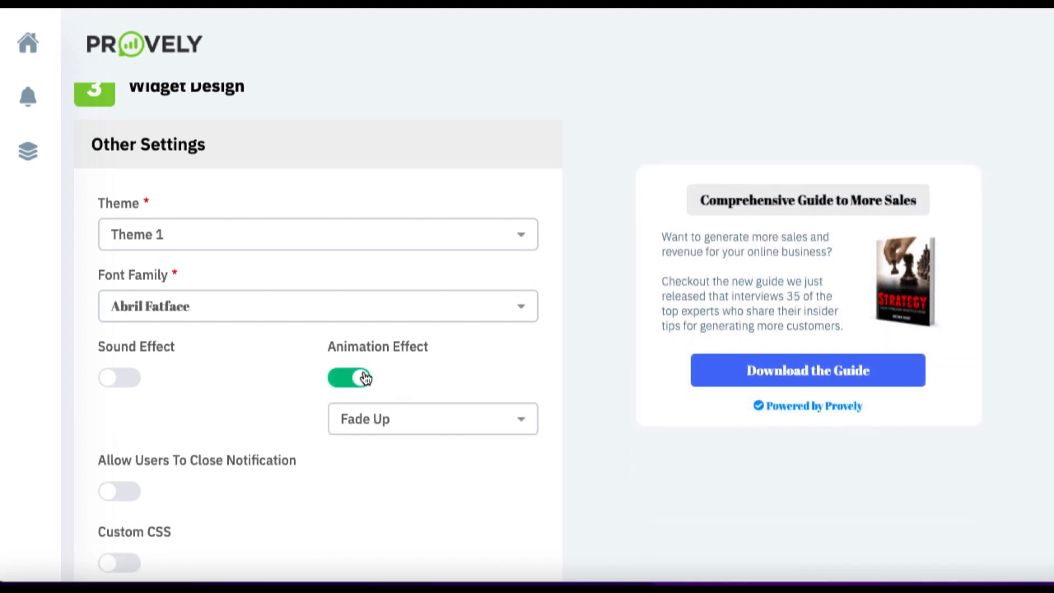
pyautogui.click(364, 380)
# - Try the Achievement sound effect with the system volume raised, and switch the sound effect back off
pyautogui.click(113, 382)
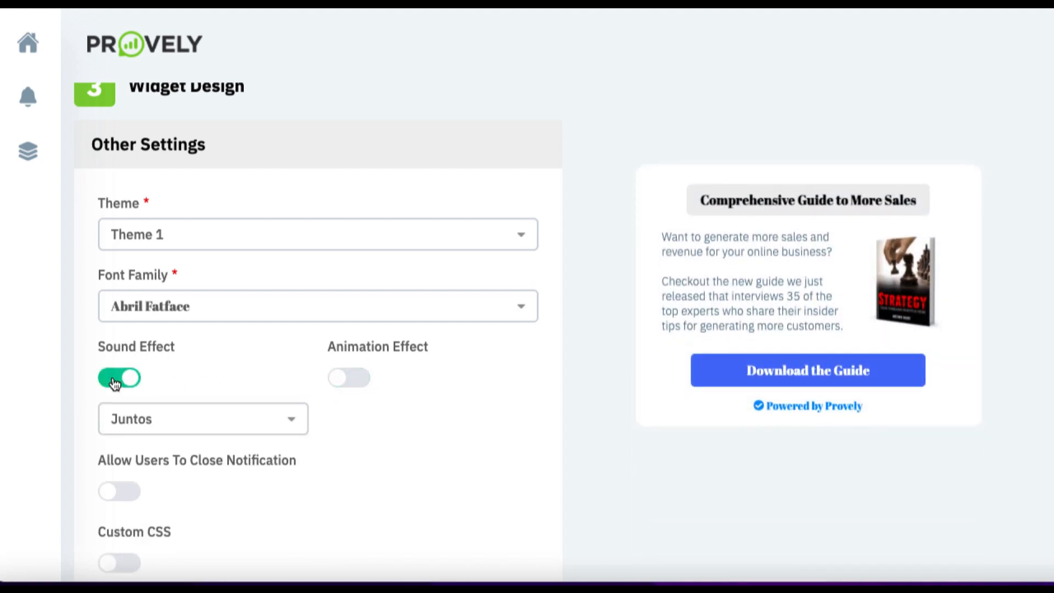
pyautogui.press('XF86AudioRaiseVolume')
pyautogui.press('XF86AudioRaiseVolume')
pyautogui.press('XF86AudioRaiseVolume')
pyautogui.press('XF86AudioRaiseVolume')
pyautogui.press('XF86AudioRaiseVolume')
pyautogui.press('XF86AudioRaiseVolume')
pyautogui.press('XF86AudioRaiseVolume')
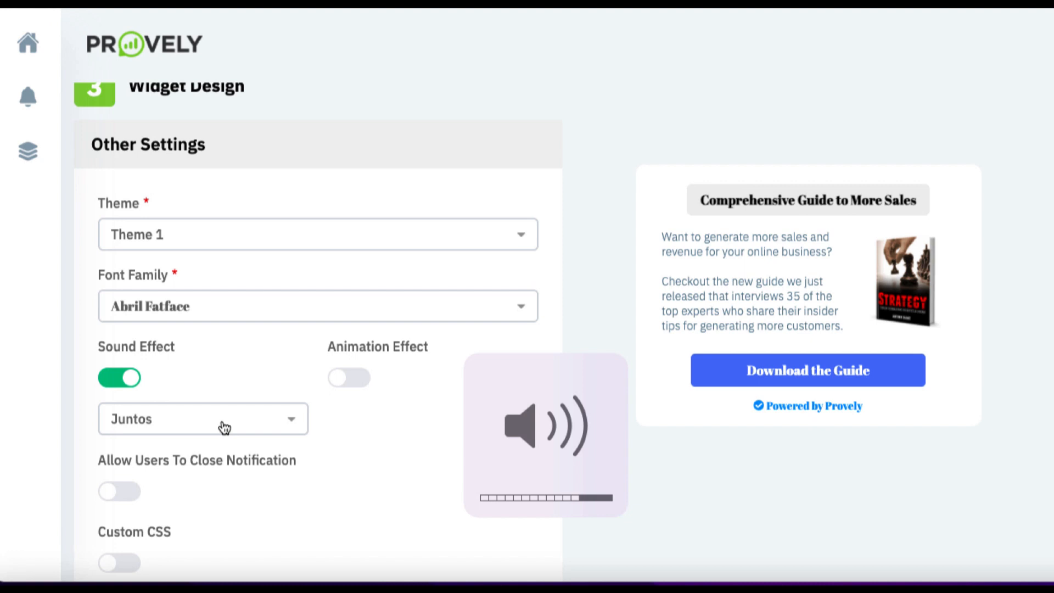
pyautogui.click(224, 428)
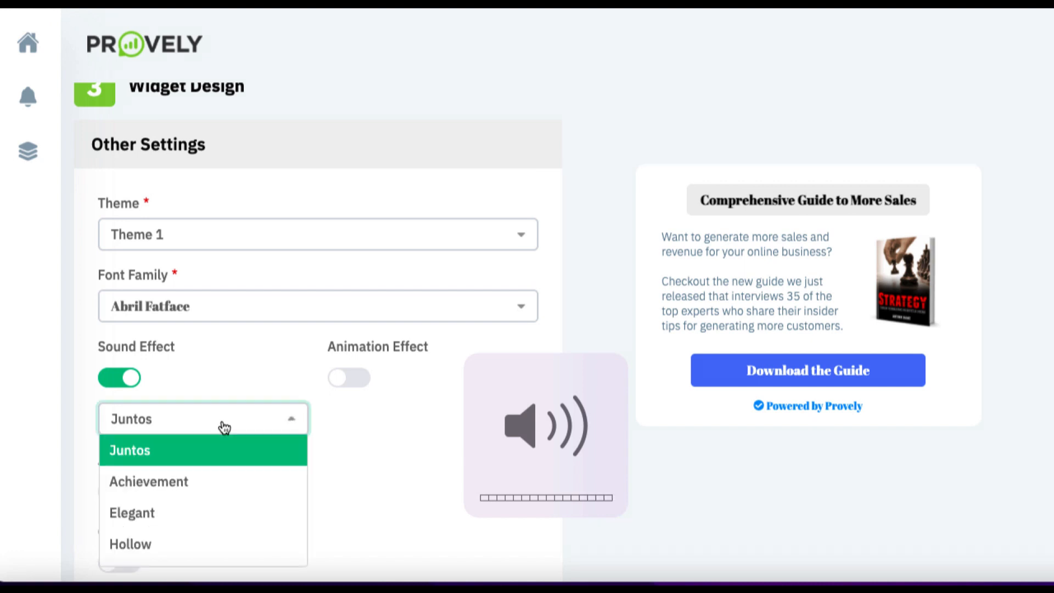
pyautogui.click(215, 480)
pyautogui.scroll(-2, 379, 466)
pyautogui.scroll(1, 377, 460)
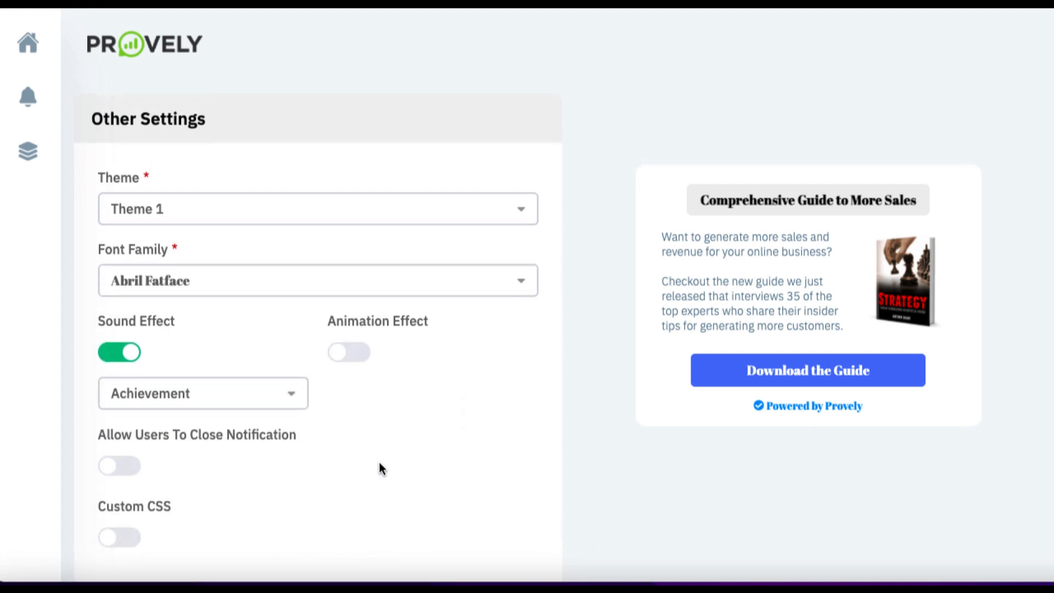
pyautogui.click(126, 359)
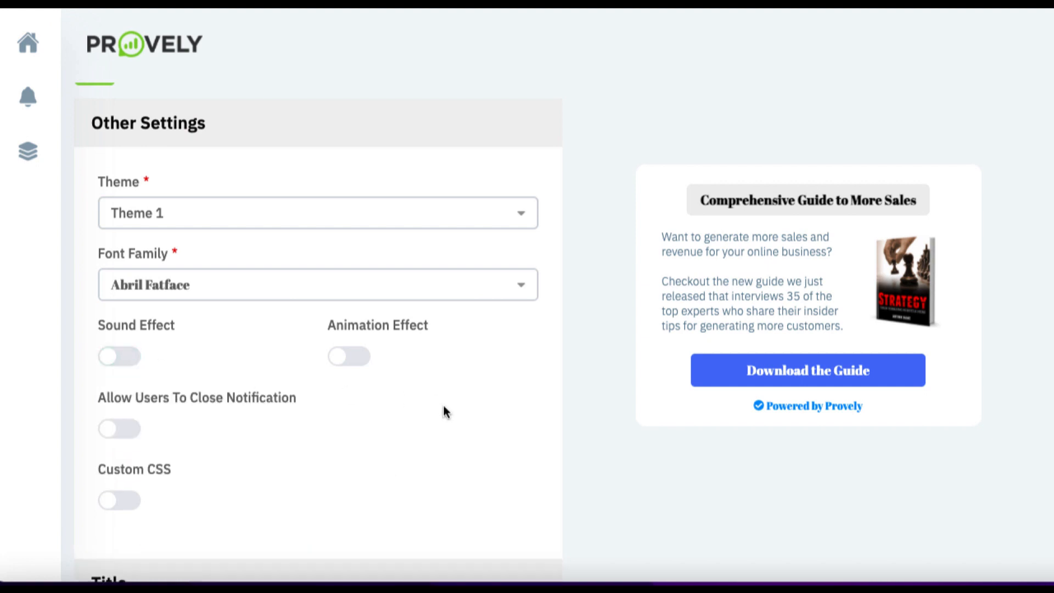
# - Allow users to close the notification, and briefly inspect the custom CSS option without leaving it enabled
pyautogui.scroll(-1, 269, 447)
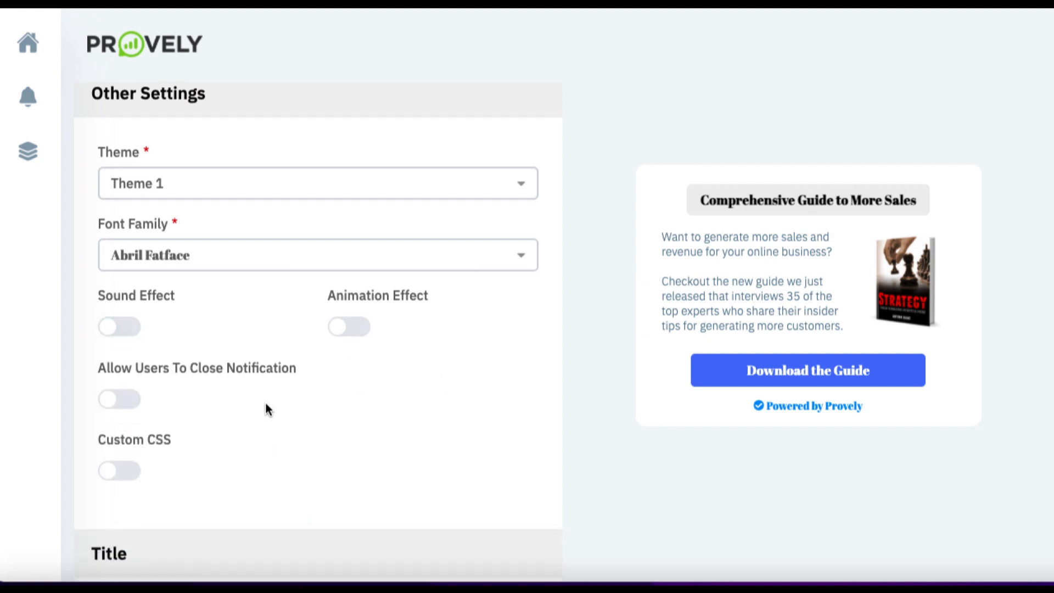
pyautogui.click(114, 406)
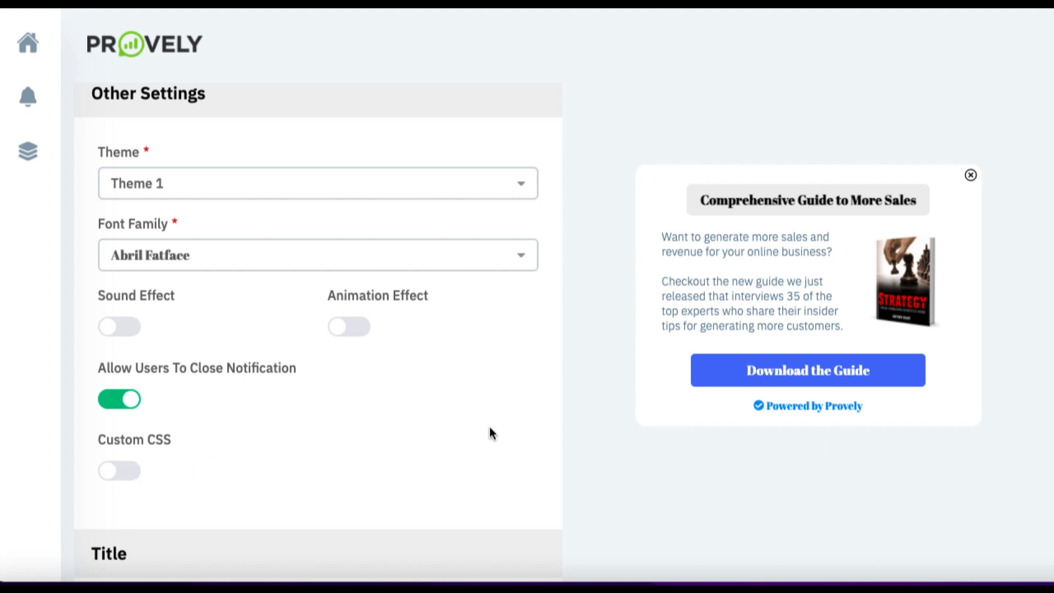
pyautogui.scroll(-3, 548, 451)
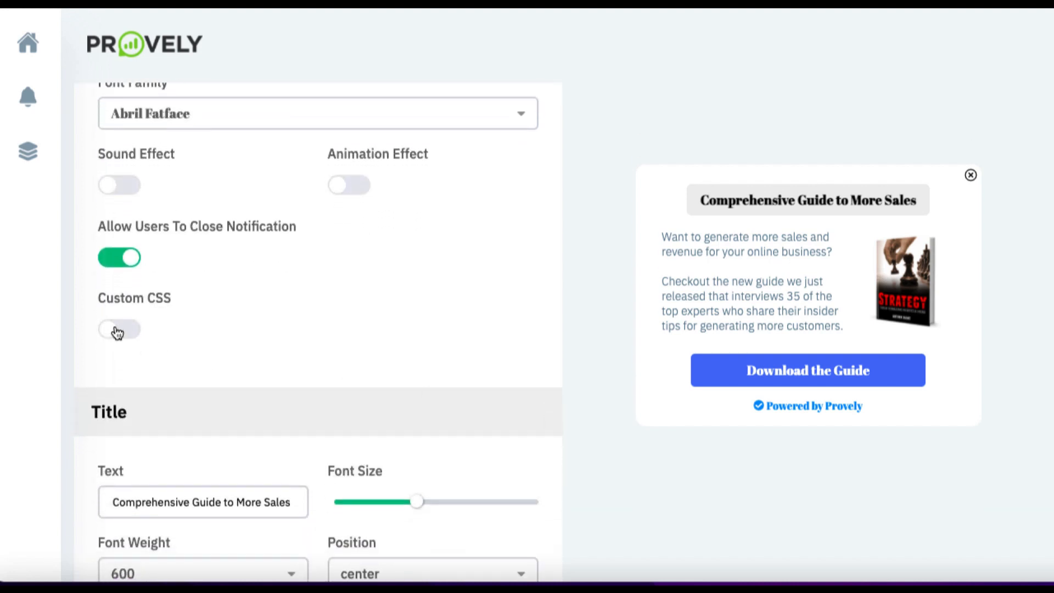
pyautogui.click(116, 329)
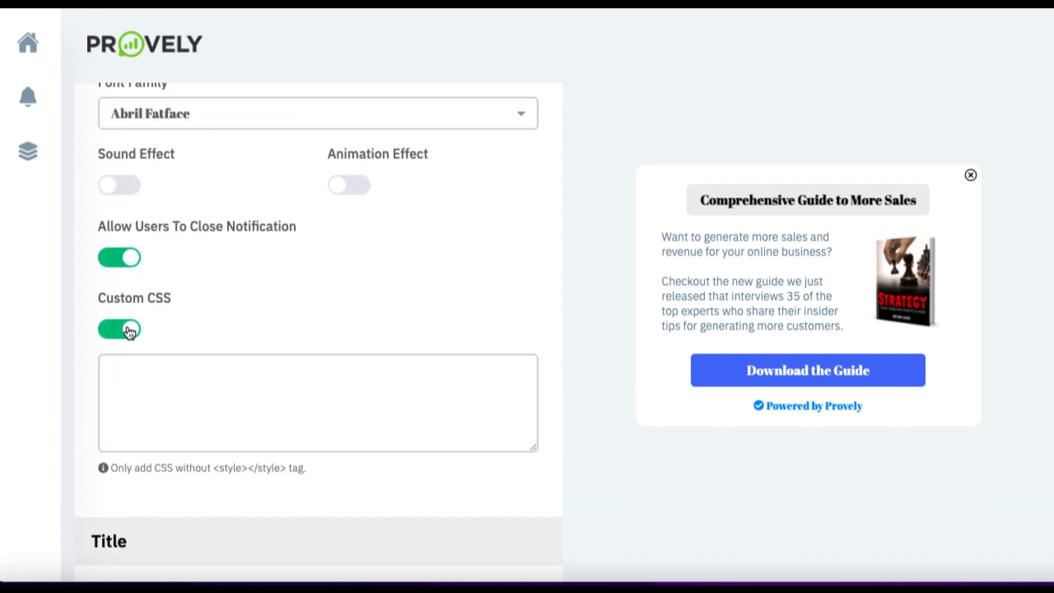
pyautogui.click(130, 331)
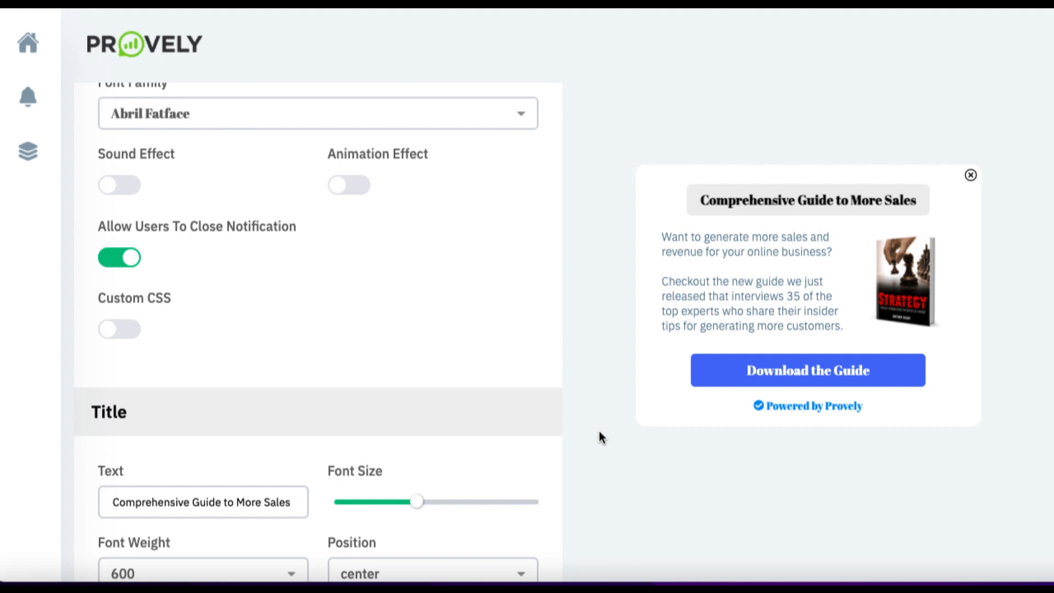
# - Set the notification's title text to "Beginners Guide to Losing Belly Fat" and increase its font size
pyautogui.scroll(-3, 598, 432)
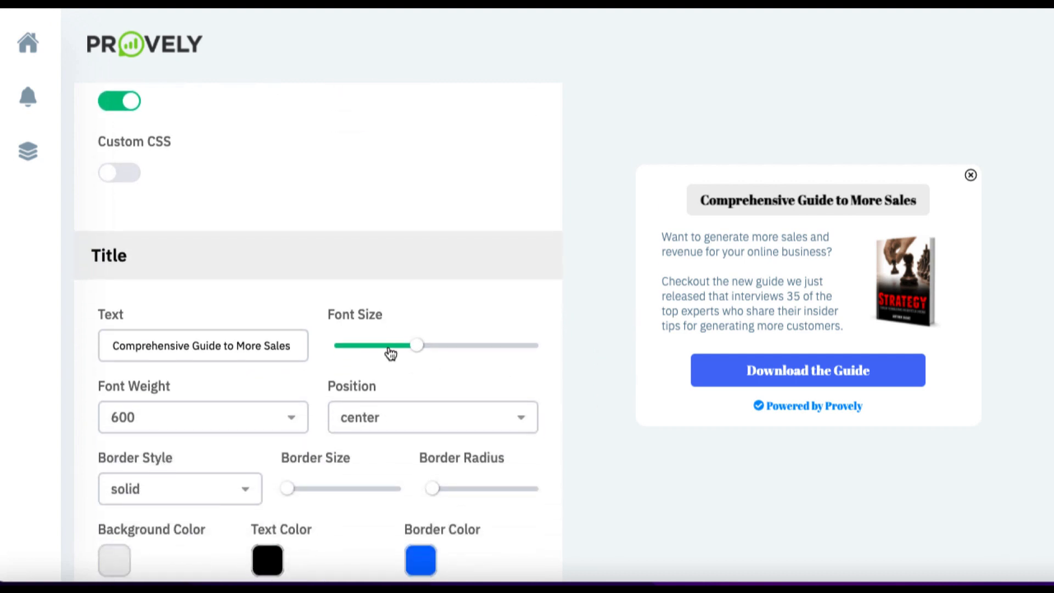
pyautogui.click(181, 348)
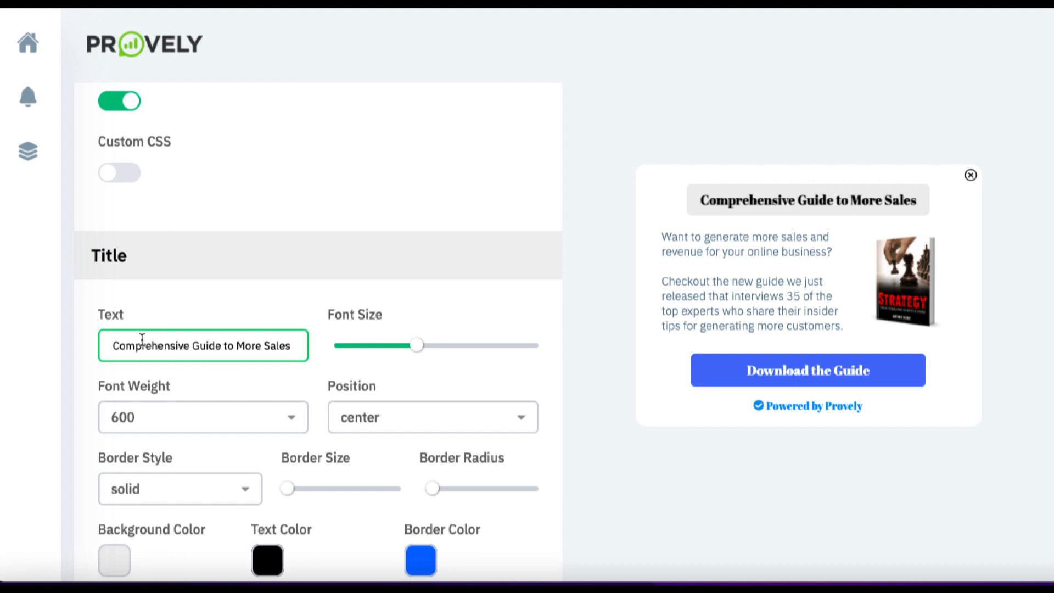
pyautogui.moveTo(104, 346); pyautogui.dragTo(331, 368)
pyautogui.write('Be')
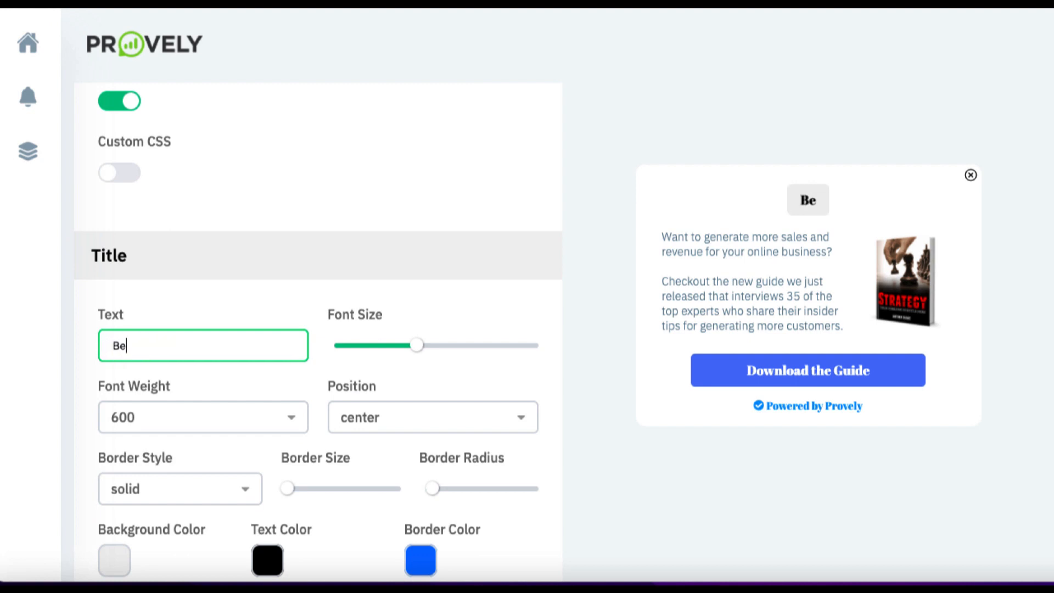
pyautogui.write('ginners Guide to Losing Belly ')
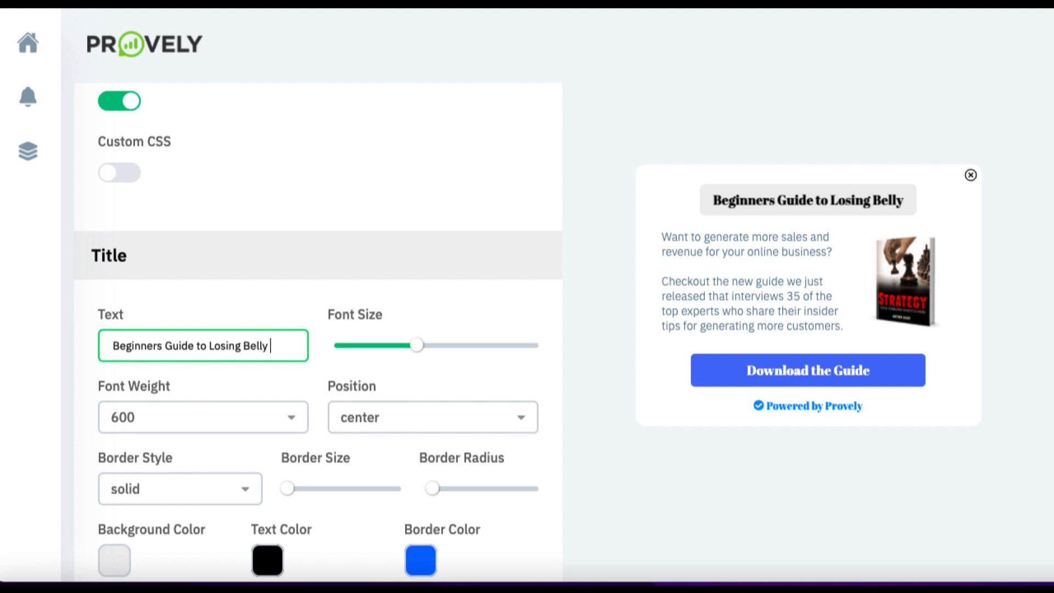
pyautogui.write('Fat')
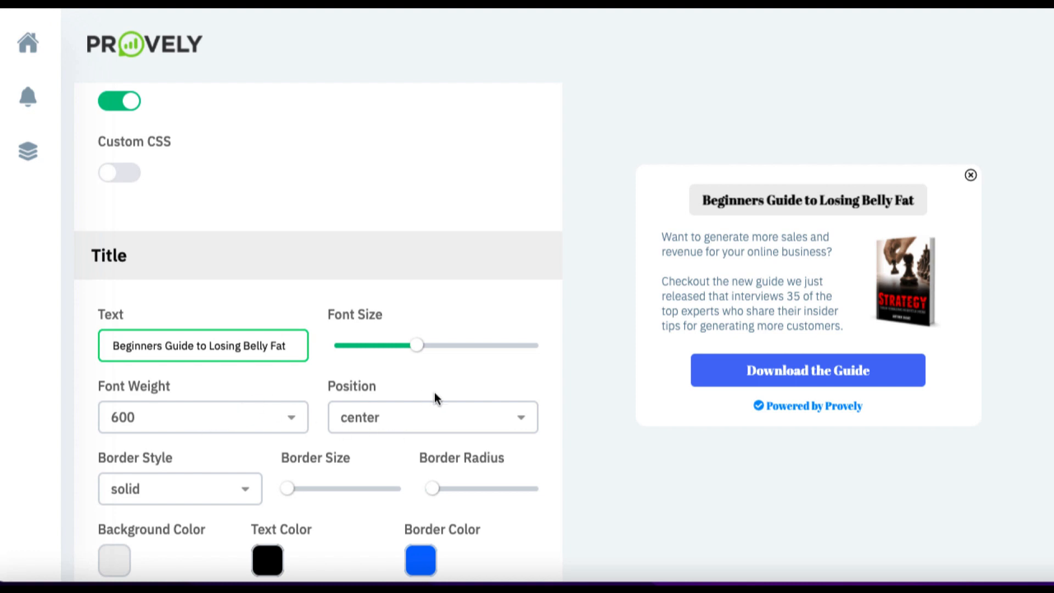
pyautogui.moveTo(417, 345); pyautogui.dragTo(450, 352)
pyautogui.scroll(-1, 422, 401)
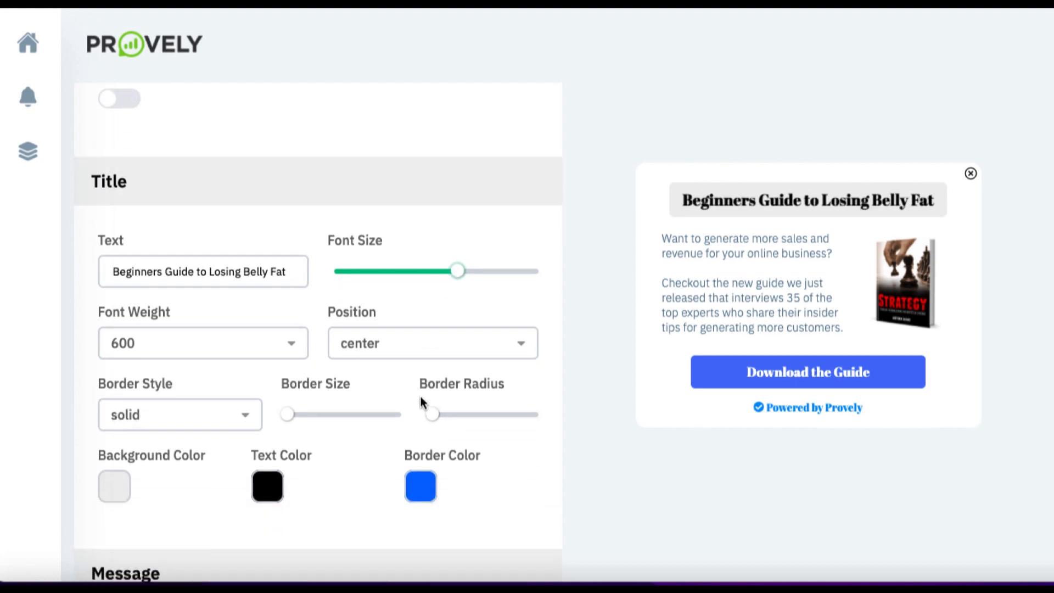
# - Give the notification title a thicker dashed border and a purple 5D35B0 background
pyautogui.click(244, 426)
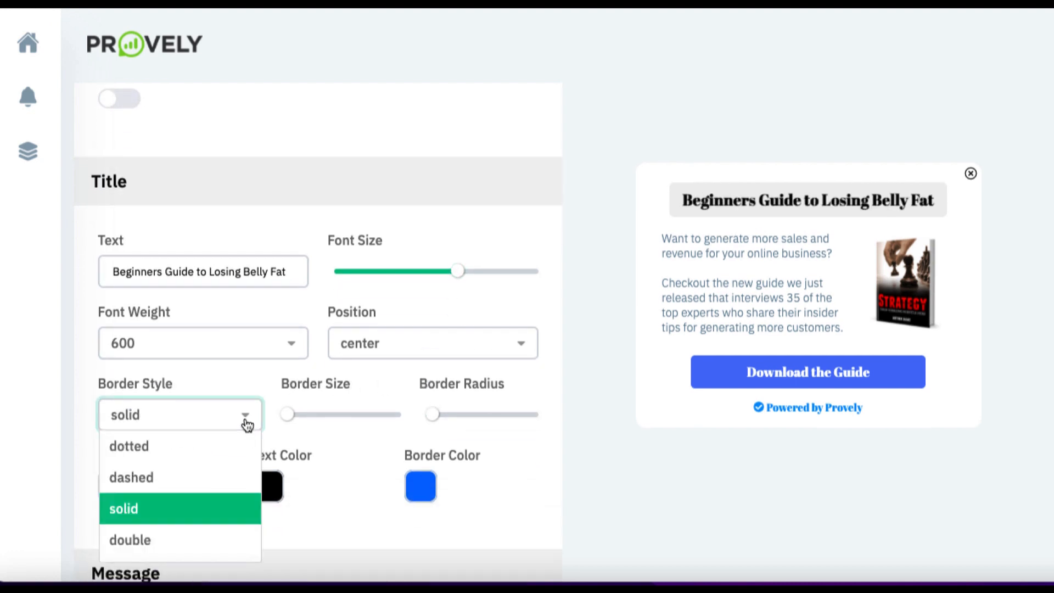
pyautogui.click(191, 478)
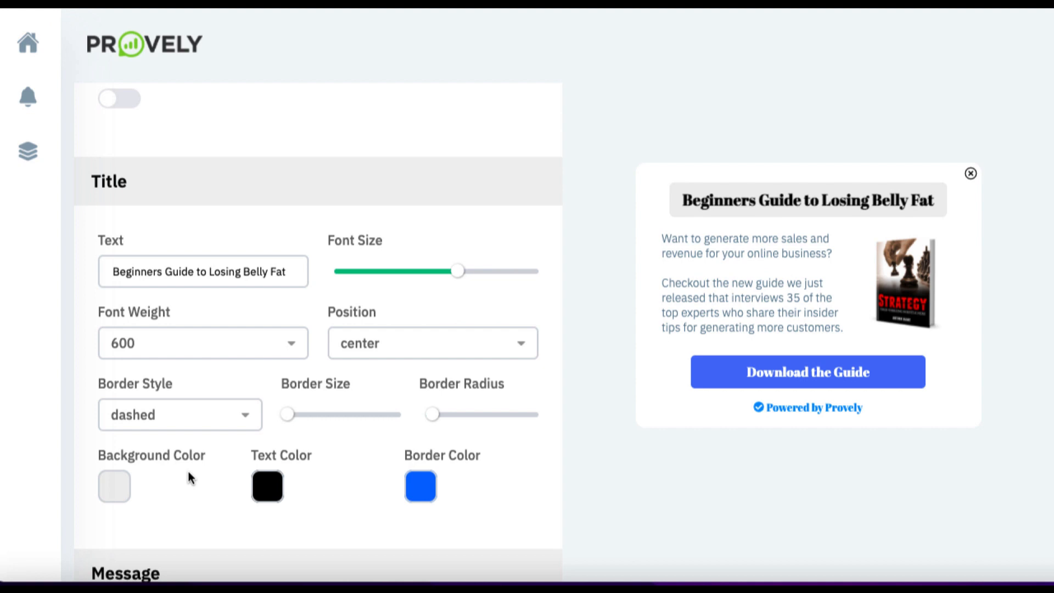
pyautogui.click(121, 494)
pyautogui.click(199, 240)
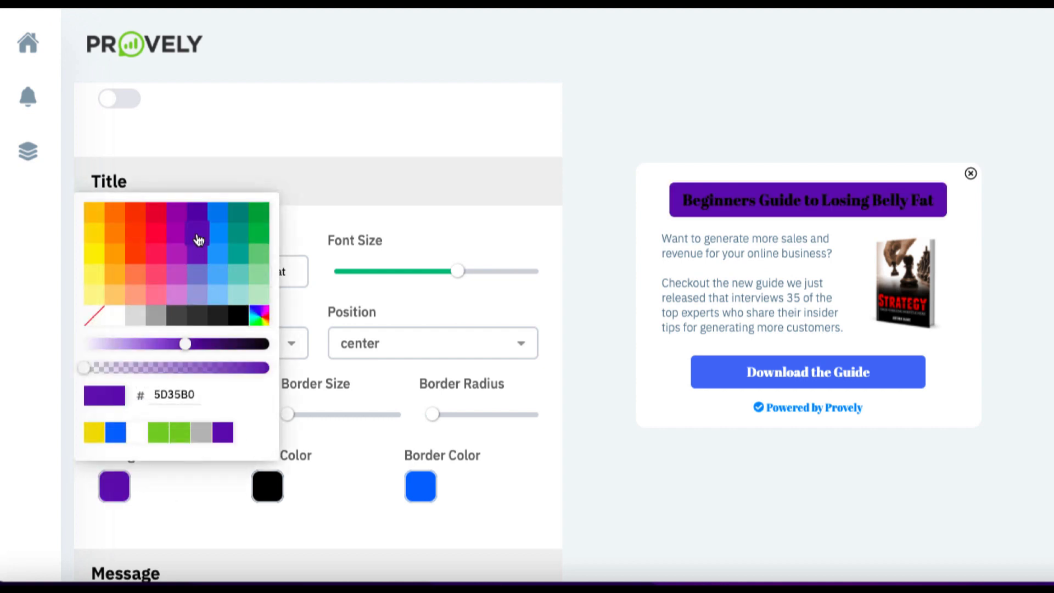
pyautogui.click(342, 435)
pyautogui.moveTo(288, 415); pyautogui.dragTo(327, 417)
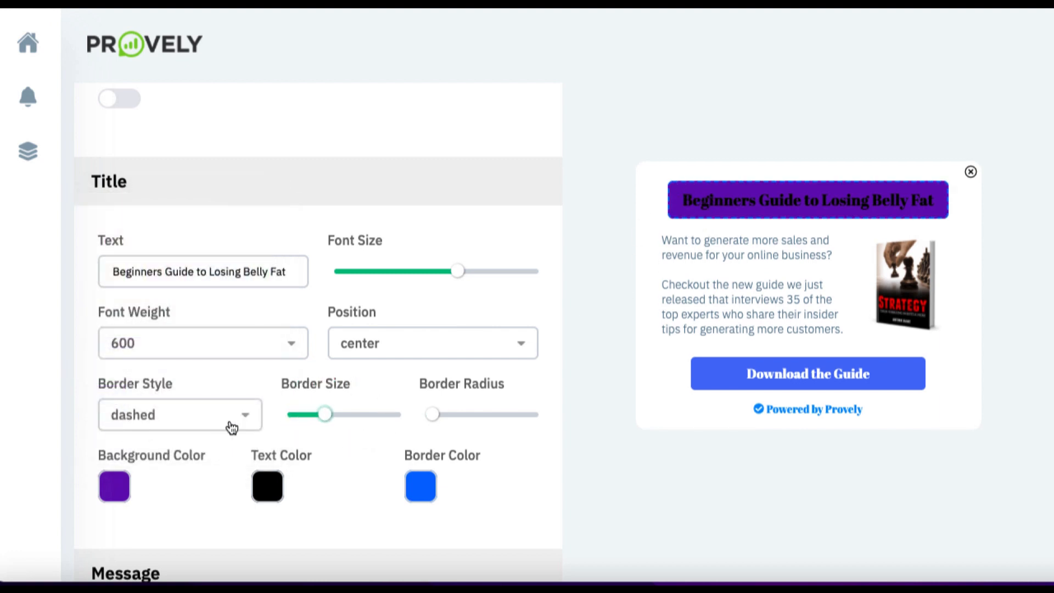
# - Change the title's background color to white and increase its border radius to about half of the range
pyautogui.click(114, 487)
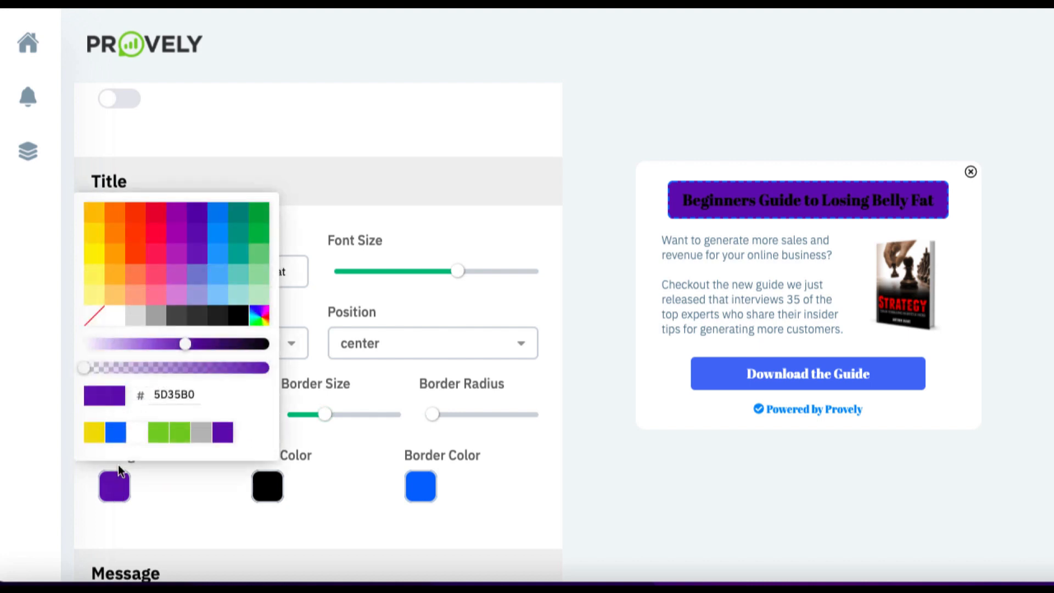
pyautogui.click(118, 321)
pyautogui.click(504, 459)
pyautogui.moveTo(433, 414); pyautogui.dragTo(483, 415)
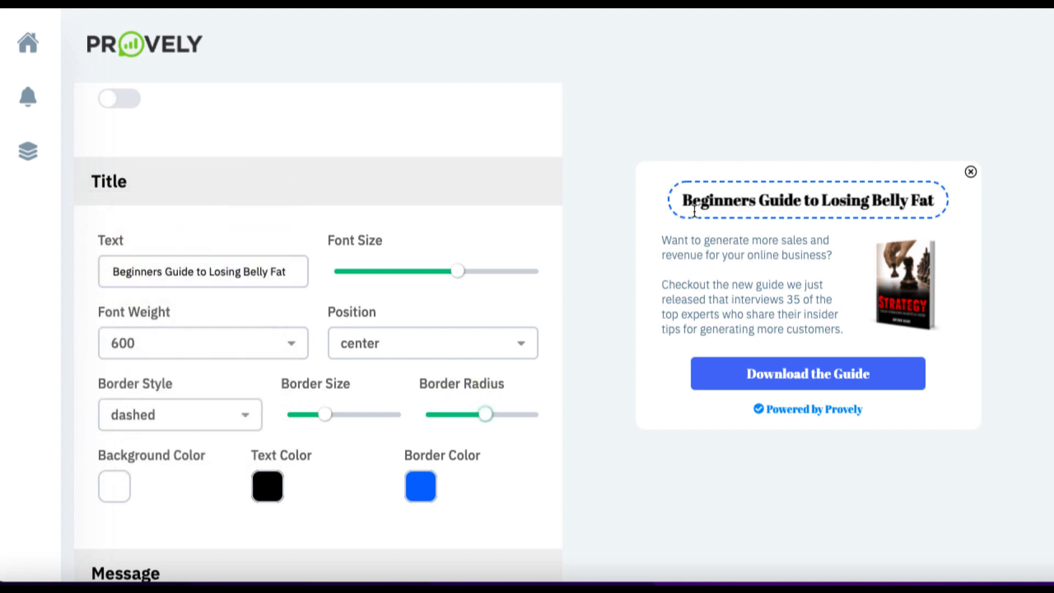
# - Set the message's title to "Lose Belly Fat In 1 Week"
pyautogui.scroll(-2, 459, 471)
pyautogui.scroll(-1, 456, 470)
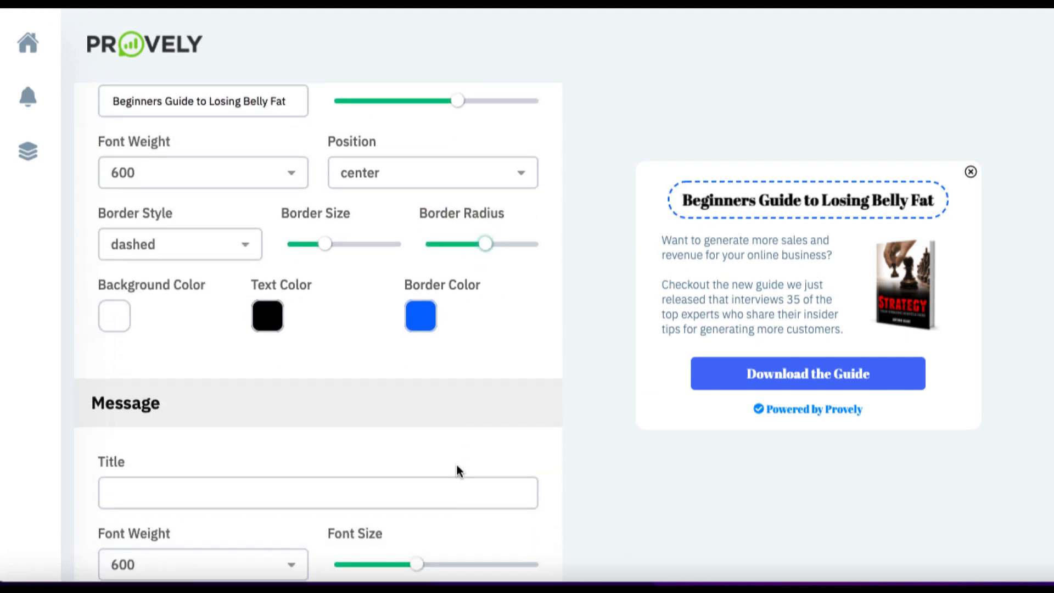
pyautogui.click(209, 492)
pyautogui.scroll(-1, 210, 495)
pyautogui.click(201, 445)
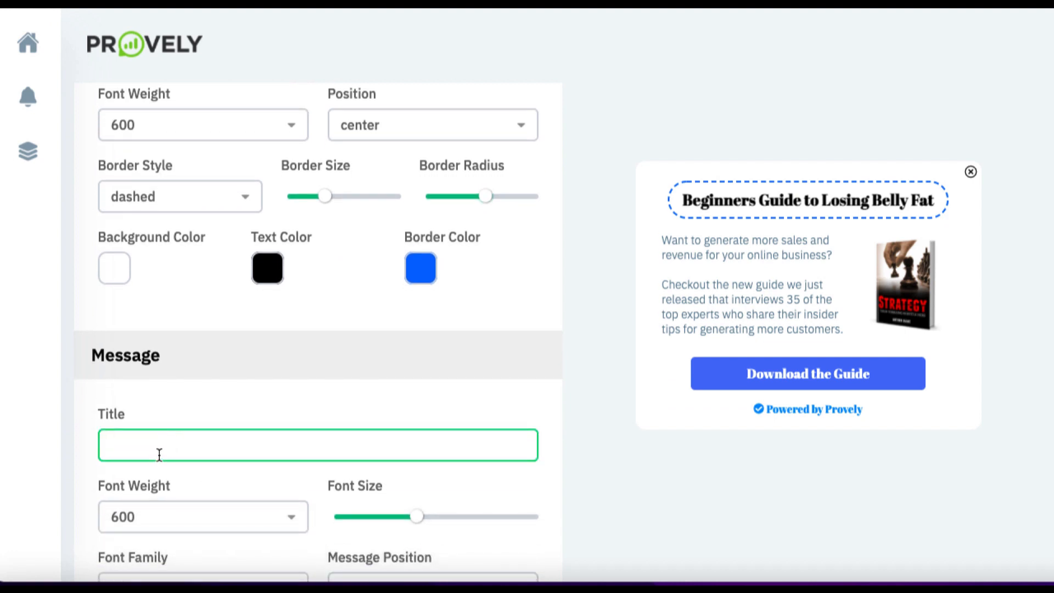
pyautogui.write('Lose Belly Fat I')
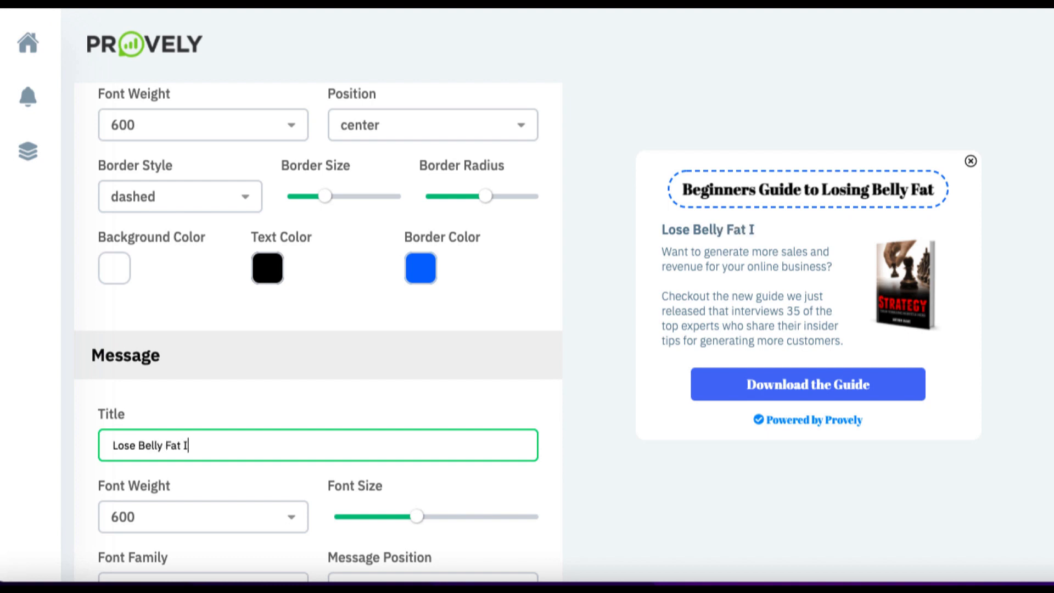
pyautogui.write('n 1 Weeks')
pyautogui.press('BackSpace')
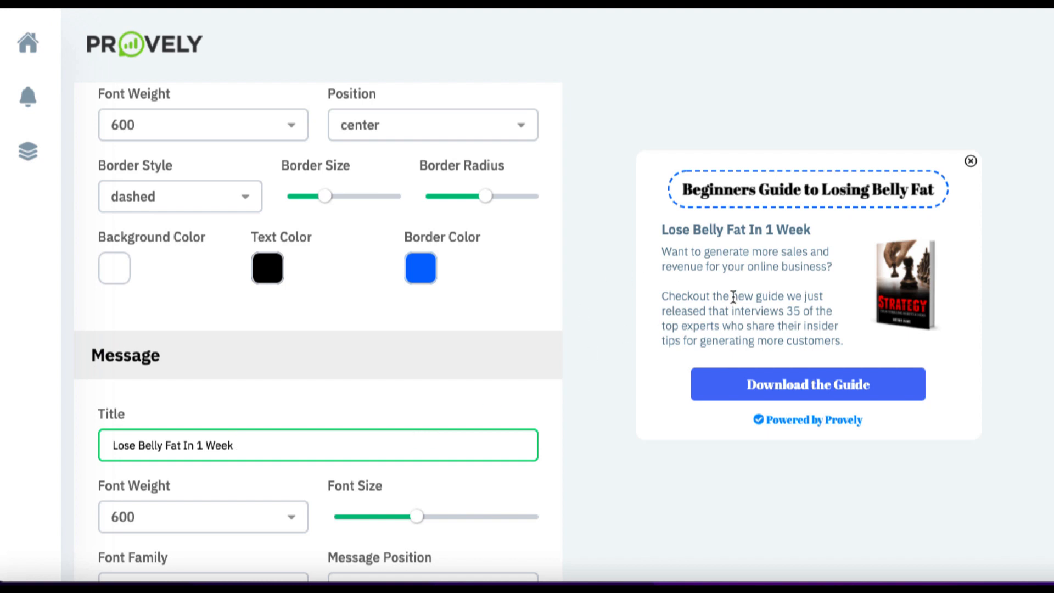
# - Replace the notification's button text with "Lose Belly Fat Now!" and leave its URL as it is
pyautogui.scroll(-5, 287, 389)
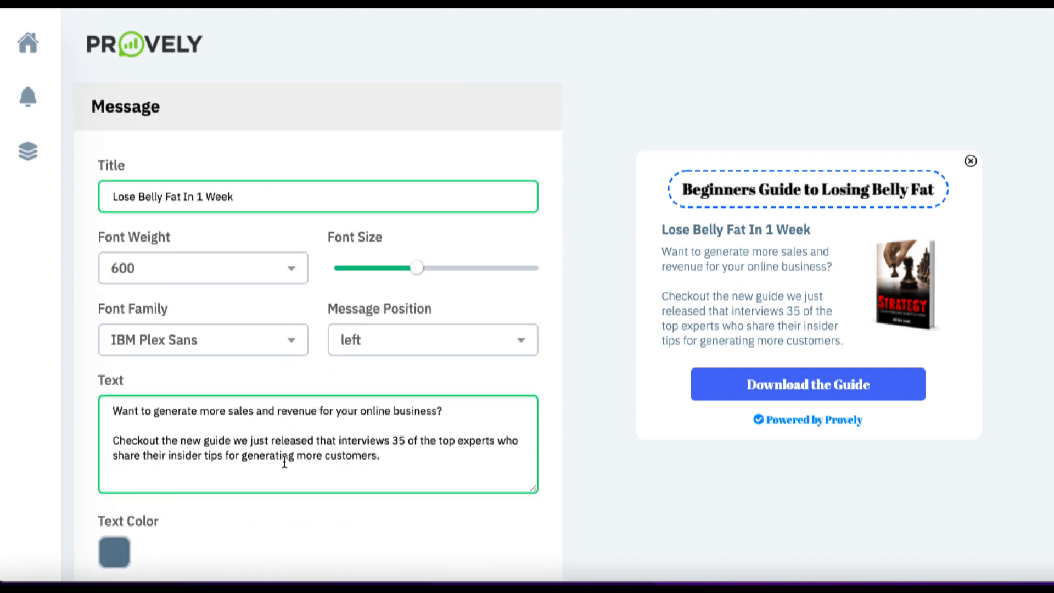
pyautogui.scroll(-3, 284, 426)
pyautogui.scroll(-1, 284, 427)
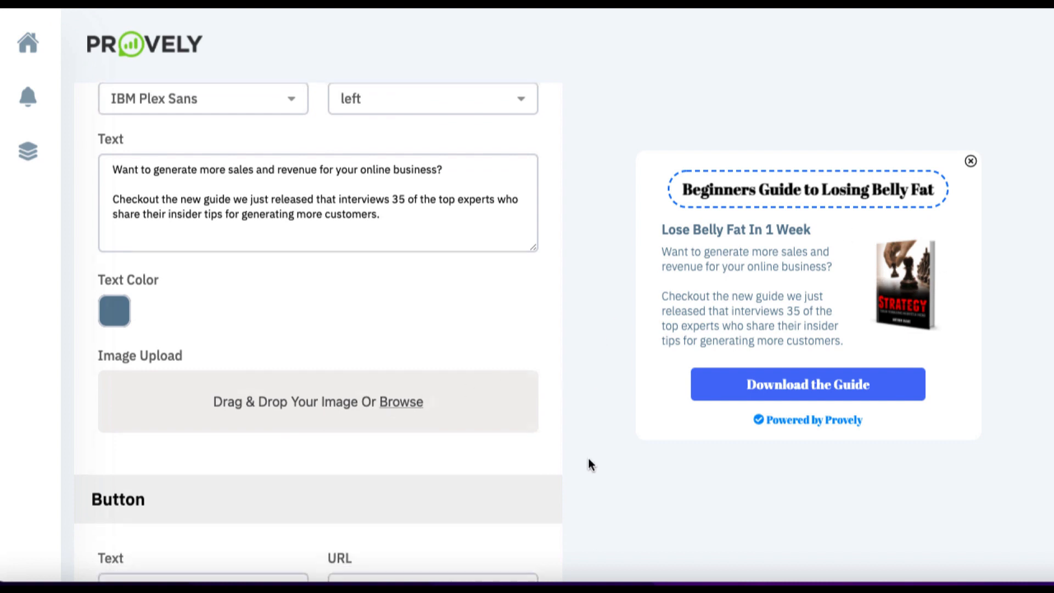
pyautogui.scroll(-3, 587, 456)
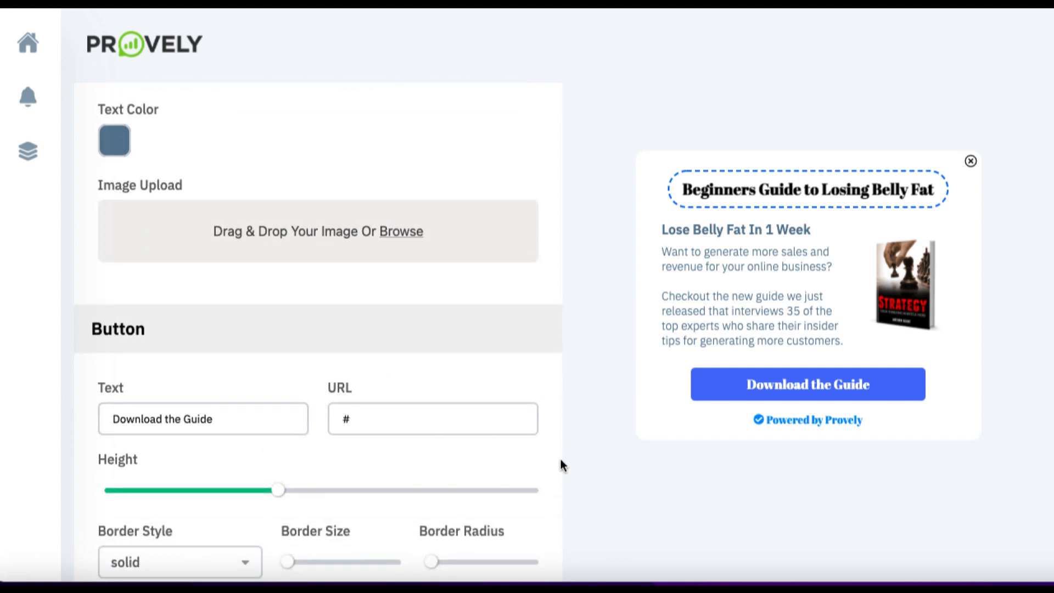
pyautogui.scroll(-1, 554, 462)
pyautogui.click(234, 389)
pyautogui.moveTo(213, 383); pyautogui.dragTo(98, 383)
pyautogui.write('Lose Bell')
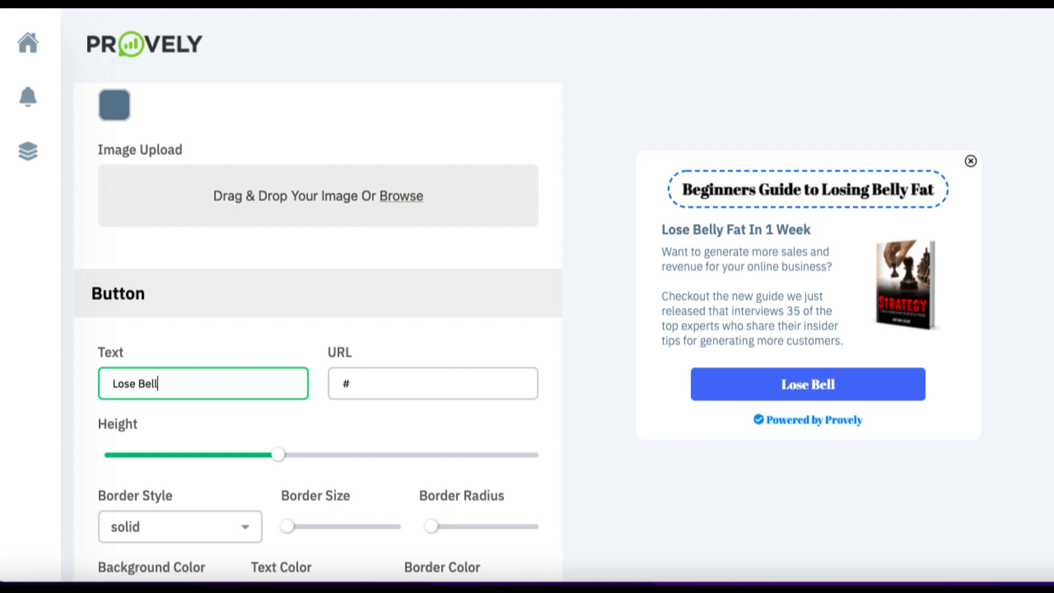
pyautogui.write('y Fat ')
pyautogui.write('Now')
pyautogui.press('BackSpace')
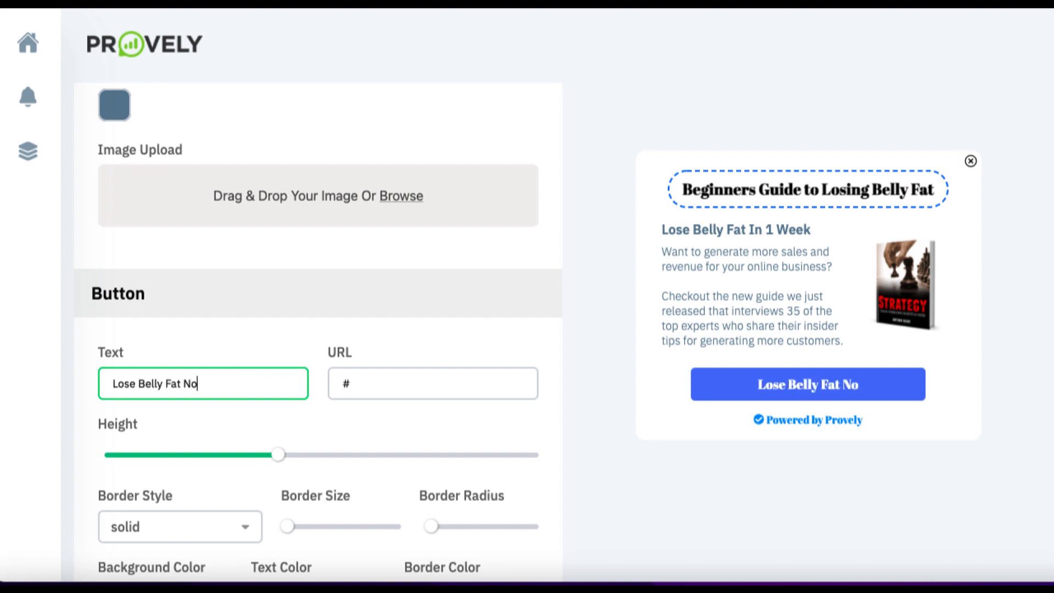
pyautogui.write('w!')
pyautogui.click(379, 378)
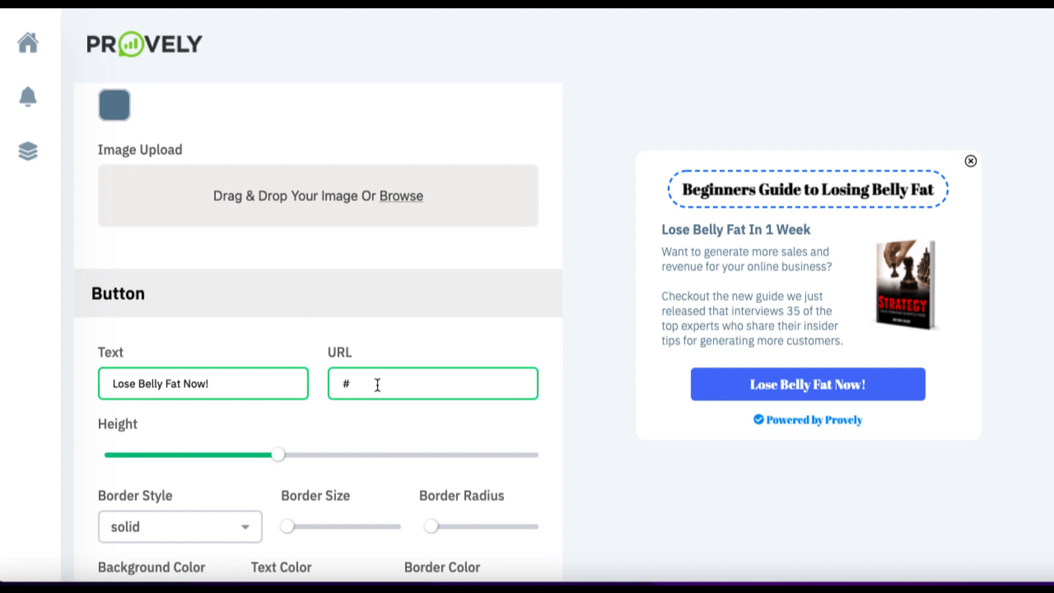
# - Set the overall widget's border style to double
pyautogui.scroll(-4, 515, 487)
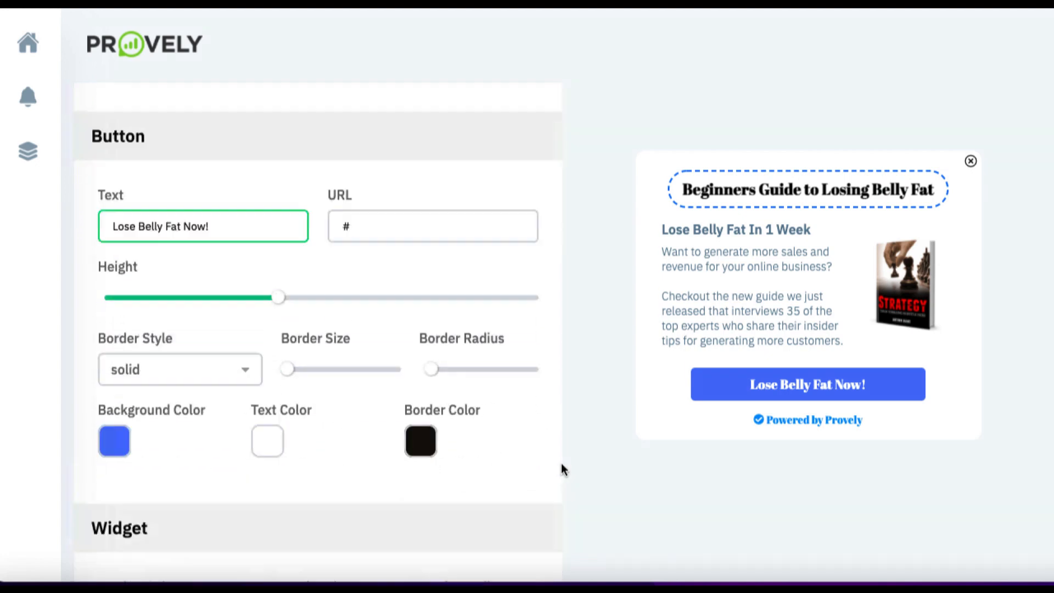
pyautogui.scroll(-3, 561, 466)
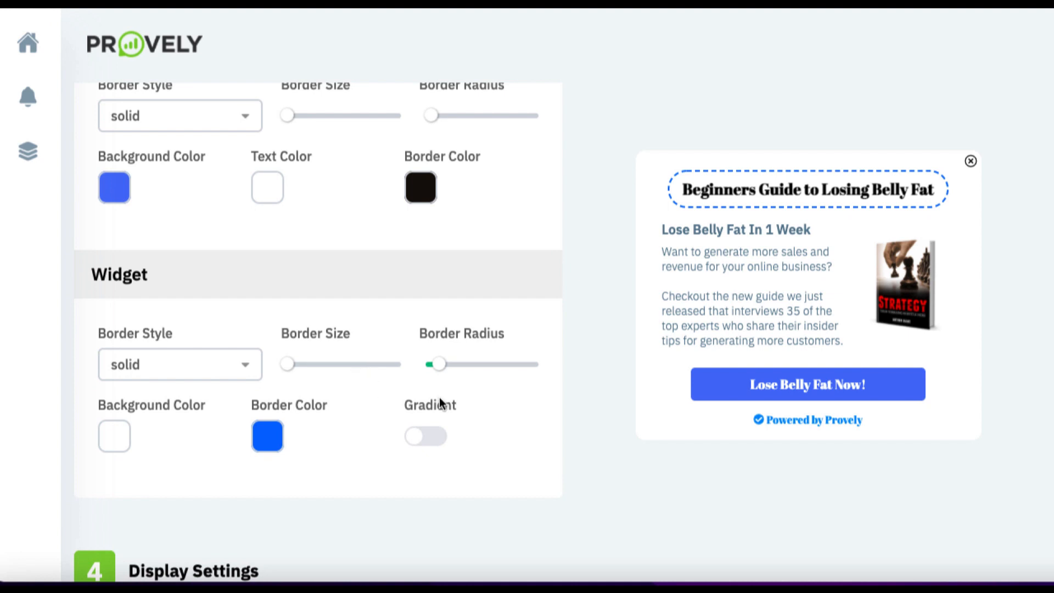
pyautogui.click(213, 371)
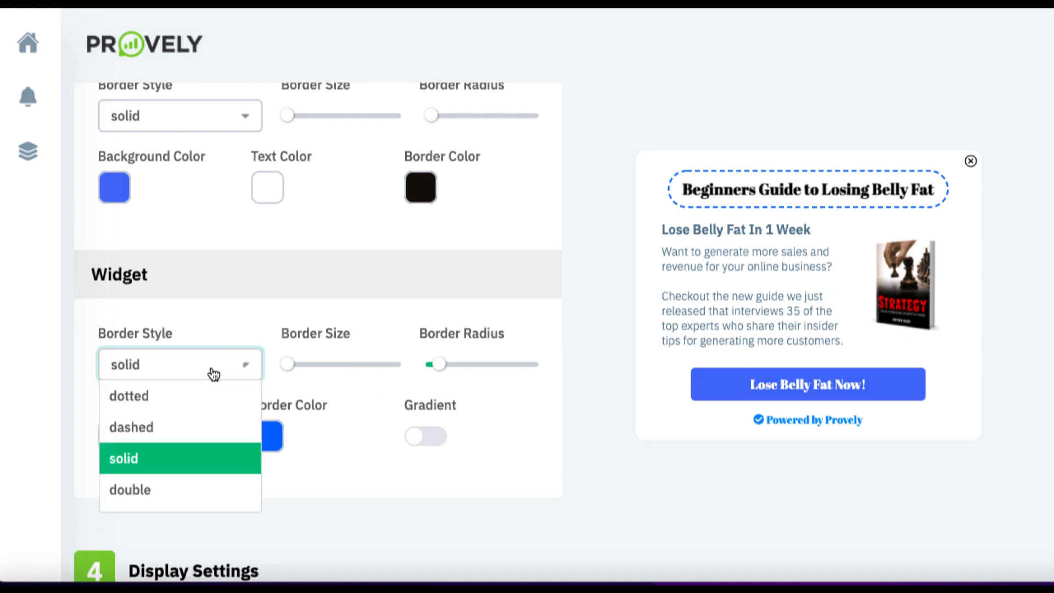
pyautogui.click(159, 491)
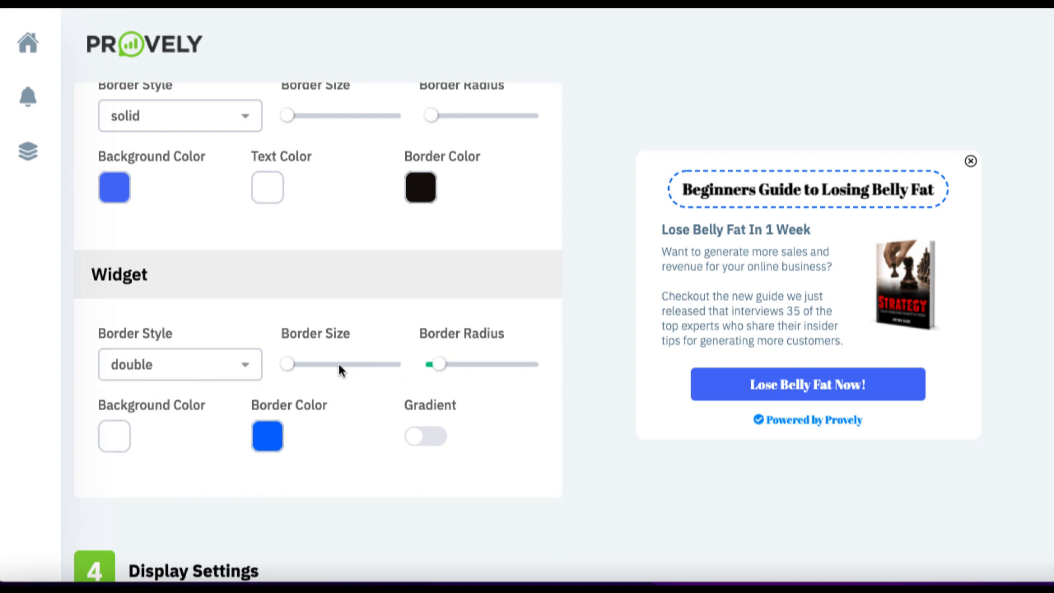
# - Turn off showing the notification on tablets, and look through the notification positions while keeping Bottom Left
pyautogui.scroll(-3, 252, 348)
pyautogui.scroll(-4, 252, 351)
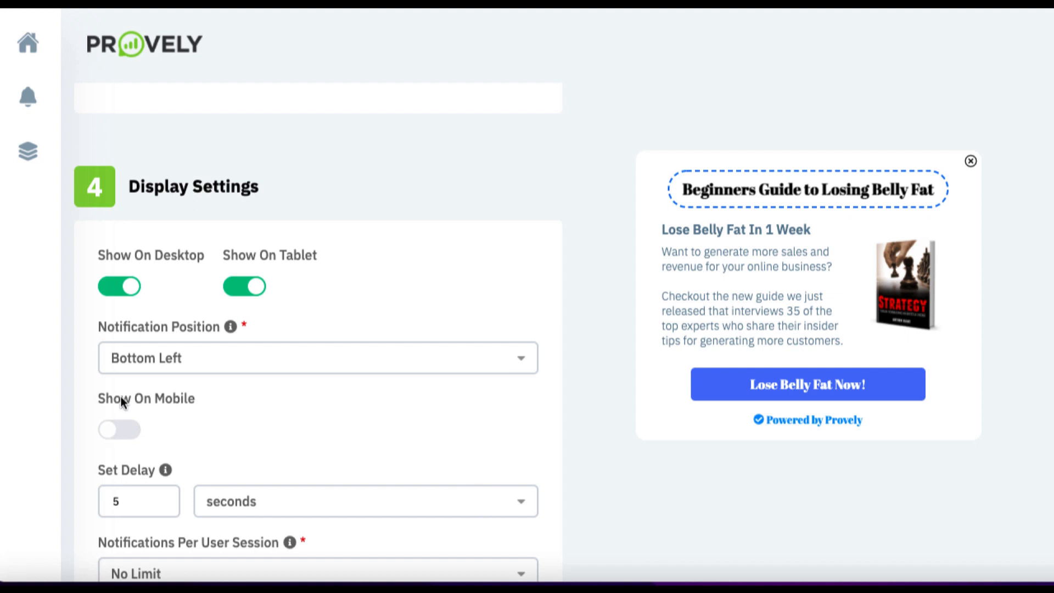
pyautogui.click(259, 291)
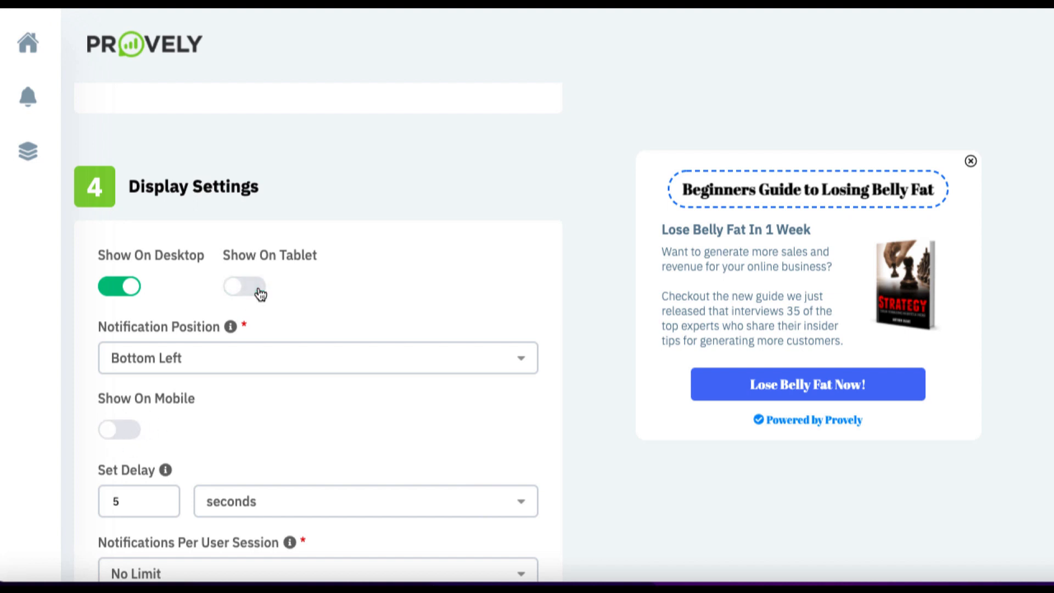
pyautogui.click(273, 365)
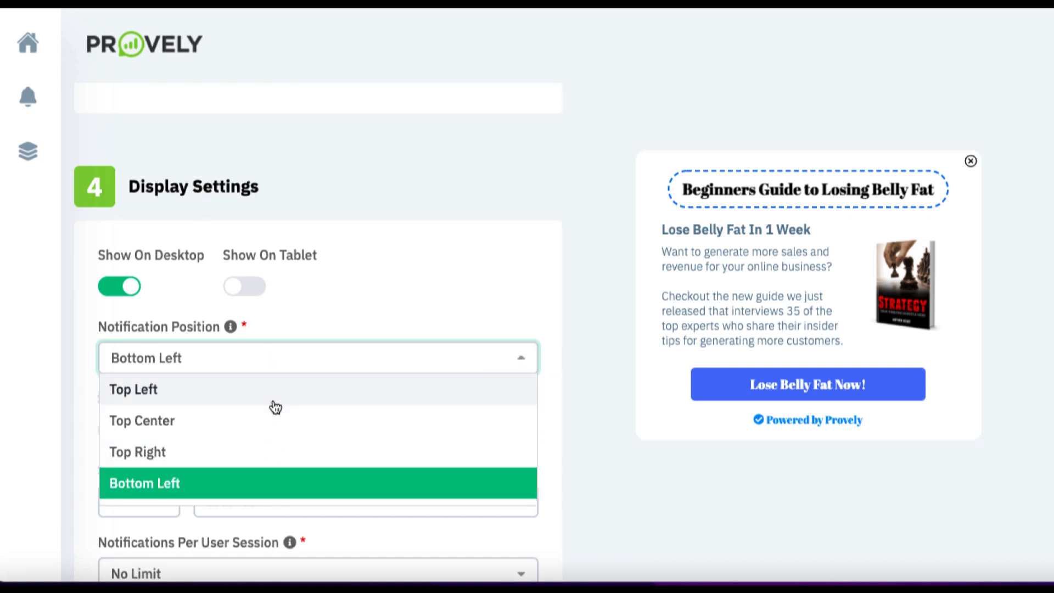
pyautogui.click(428, 325)
pyautogui.scroll(-2, 429, 326)
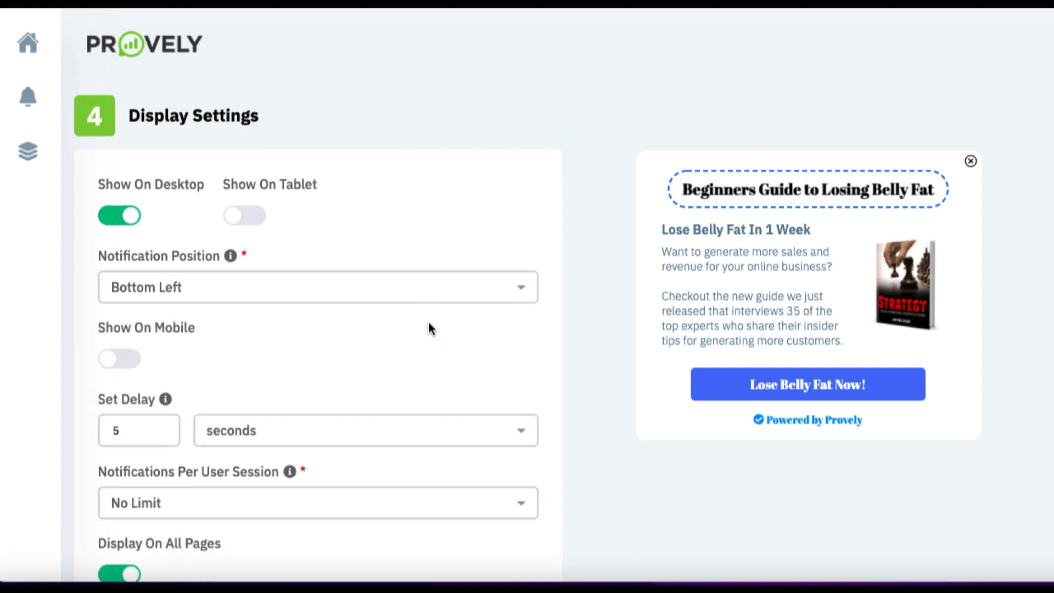
pyautogui.scroll(-1, 429, 323)
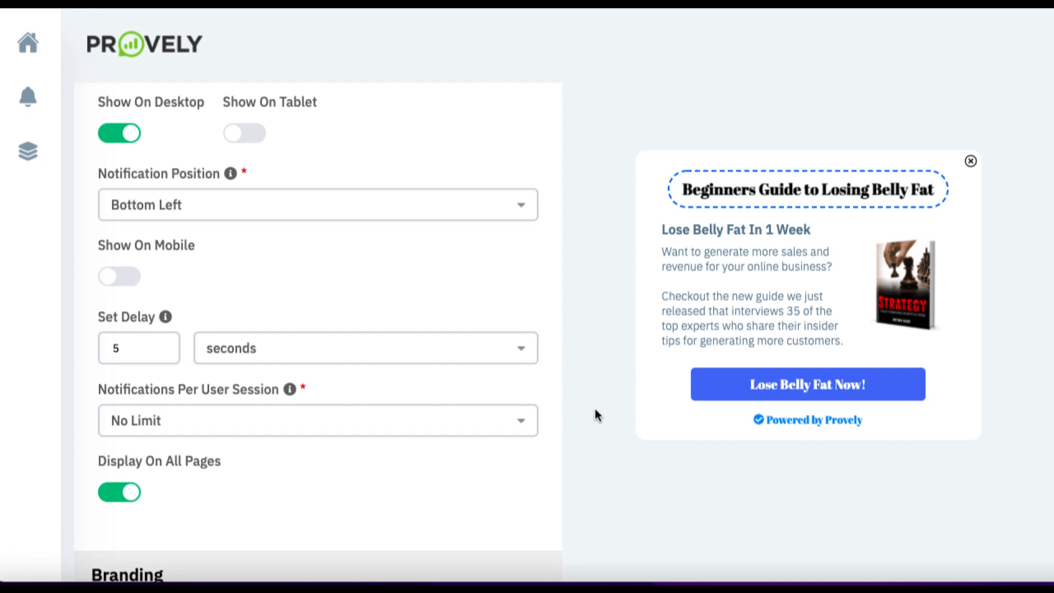
# - Set the notifications per user session to a custom limit of 5
pyautogui.click(520, 423)
pyautogui.click(469, 482)
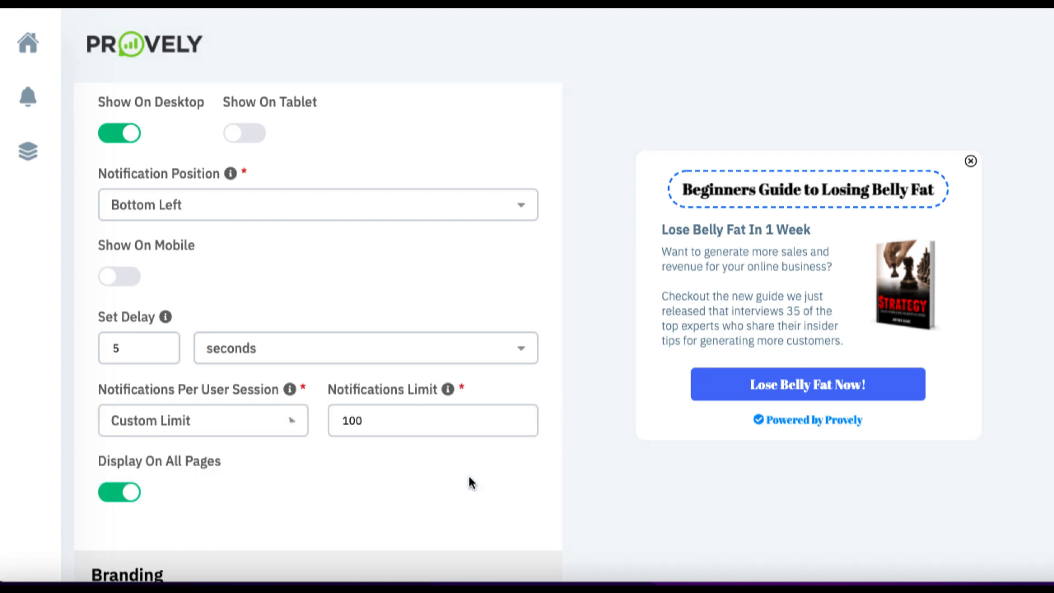
pyautogui.click(384, 423)
pyautogui.moveTo(359, 421); pyautogui.dragTo(331, 419)
pyautogui.write('5')
pyautogui.click(600, 496)
pyautogui.moveTo(446, 391)
# - Turn off displaying the notification on all pages, keeping the Pages Containing rule and leaving the page URLs empty
pyautogui.click(128, 492)
pyautogui.scroll(-1, 240, 491)
pyautogui.scroll(-1, 240, 486)
pyautogui.click(375, 464)
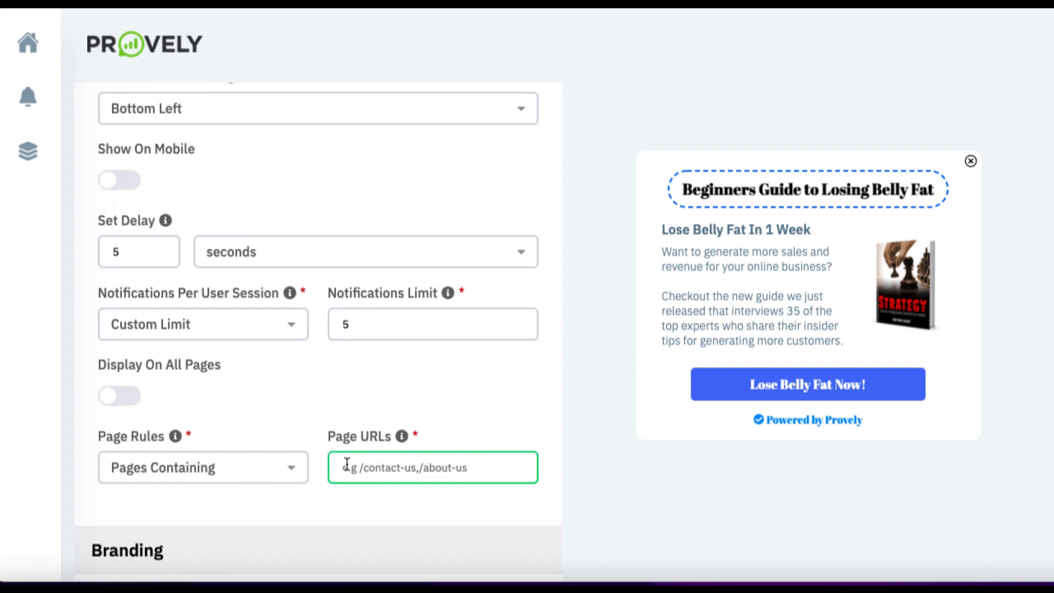
pyautogui.click(431, 391)
pyautogui.click(336, 461)
pyautogui.click(567, 463)
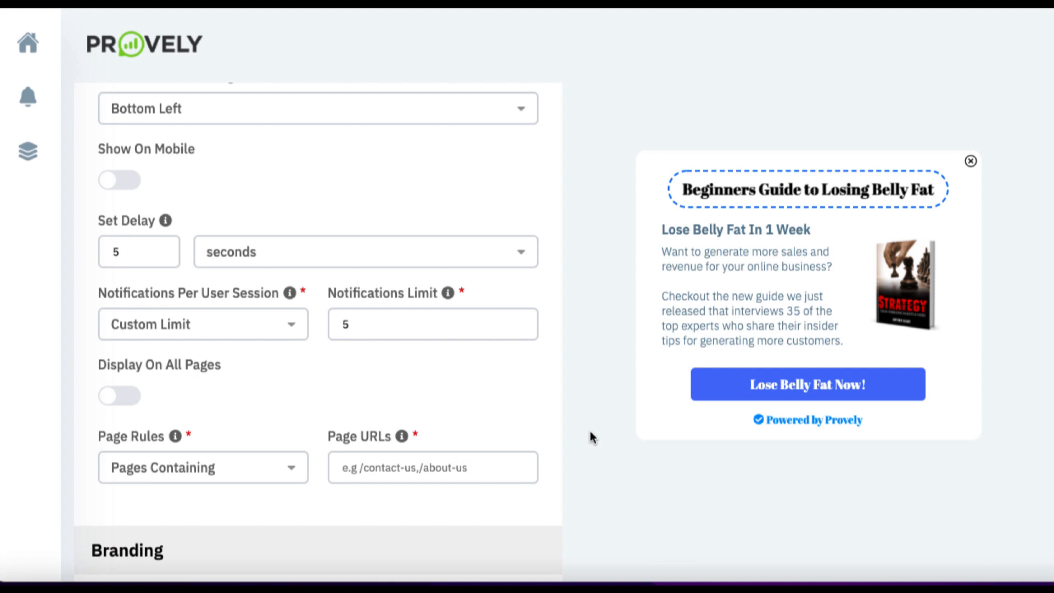
# - Try the notification without Provely branding, and switch the branding back on
pyautogui.scroll(-5, 590, 431)
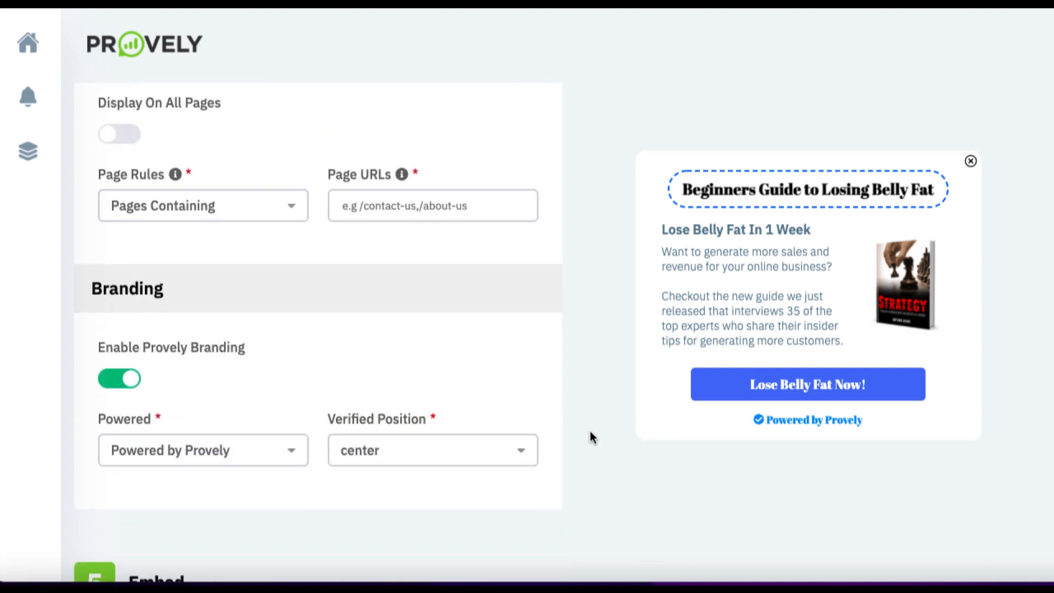
pyautogui.click(128, 385)
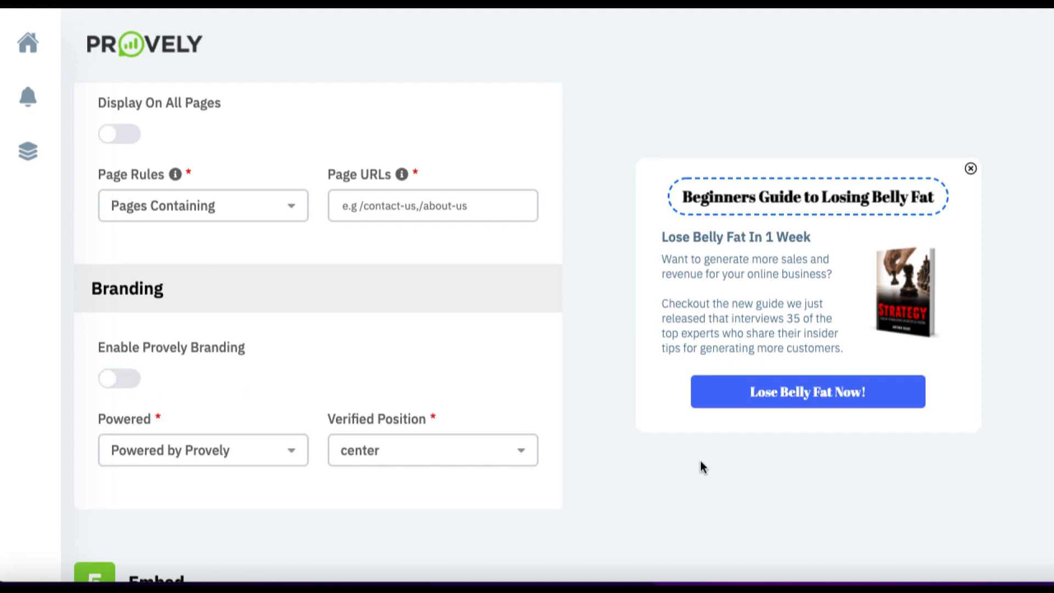
pyautogui.click(115, 379)
pyautogui.click(122, 384)
pyautogui.click(121, 384)
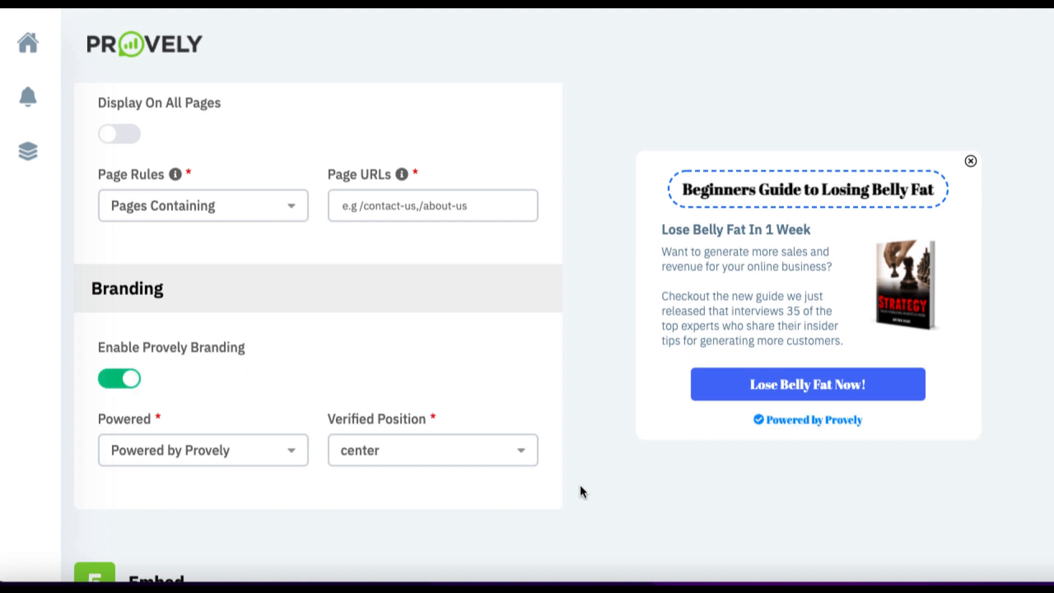
# - Examine the notification's embed script, and look over the available notification types again
pyautogui.scroll(-3, 580, 486)
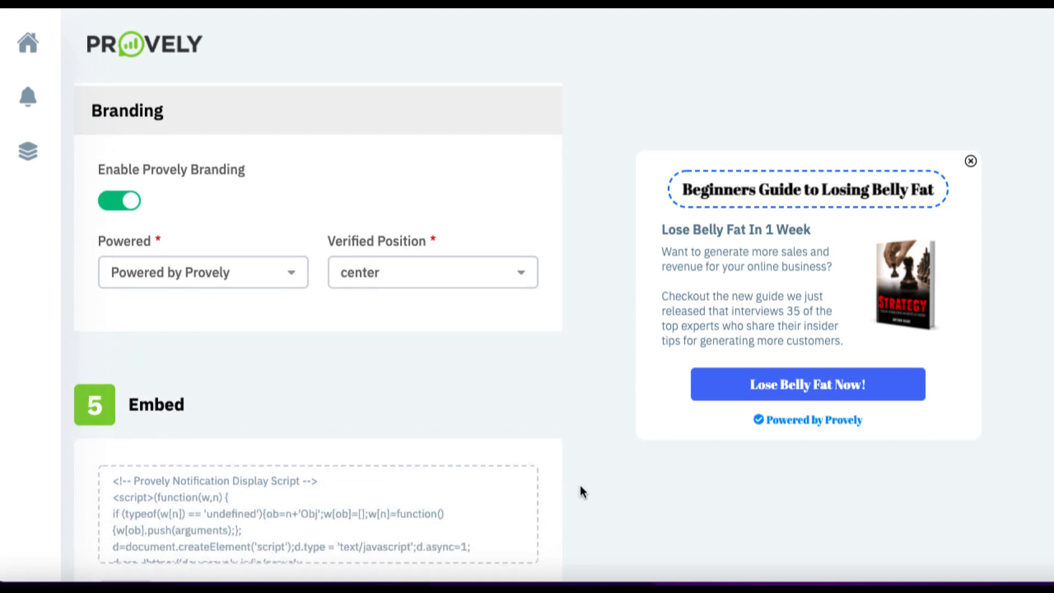
pyautogui.scroll(-3, 580, 484)
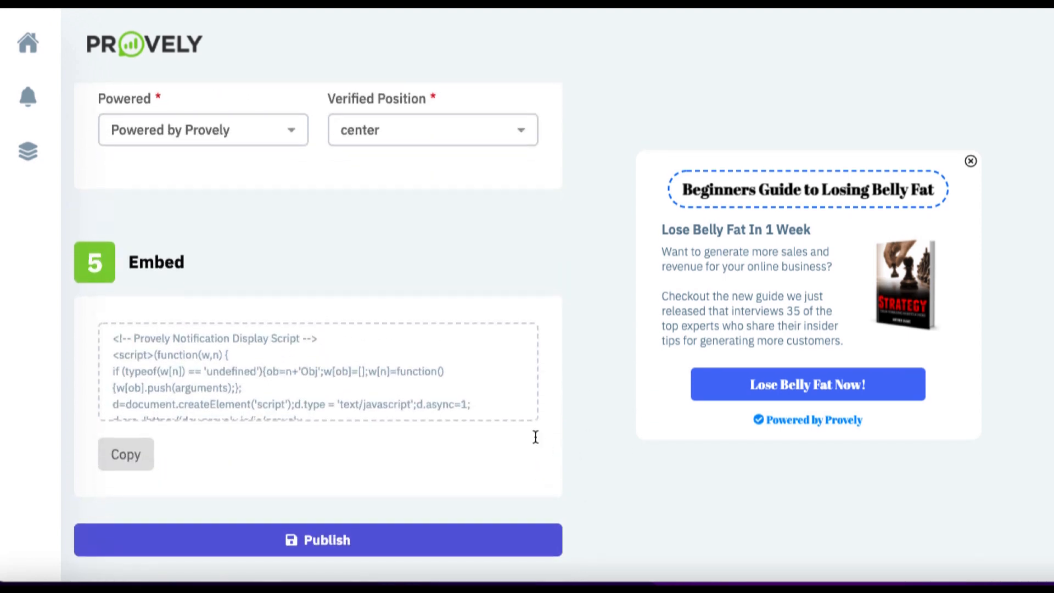
pyautogui.scroll(-5, 492, 417)
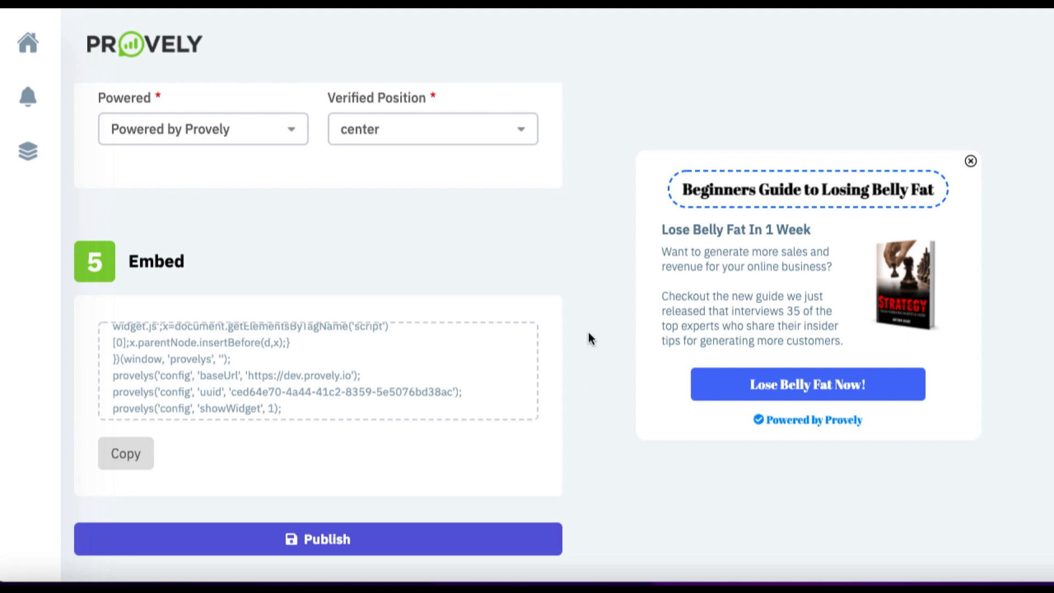
pyautogui.scroll(15, 591, 288)
pyautogui.scroll(20, 591, 289)
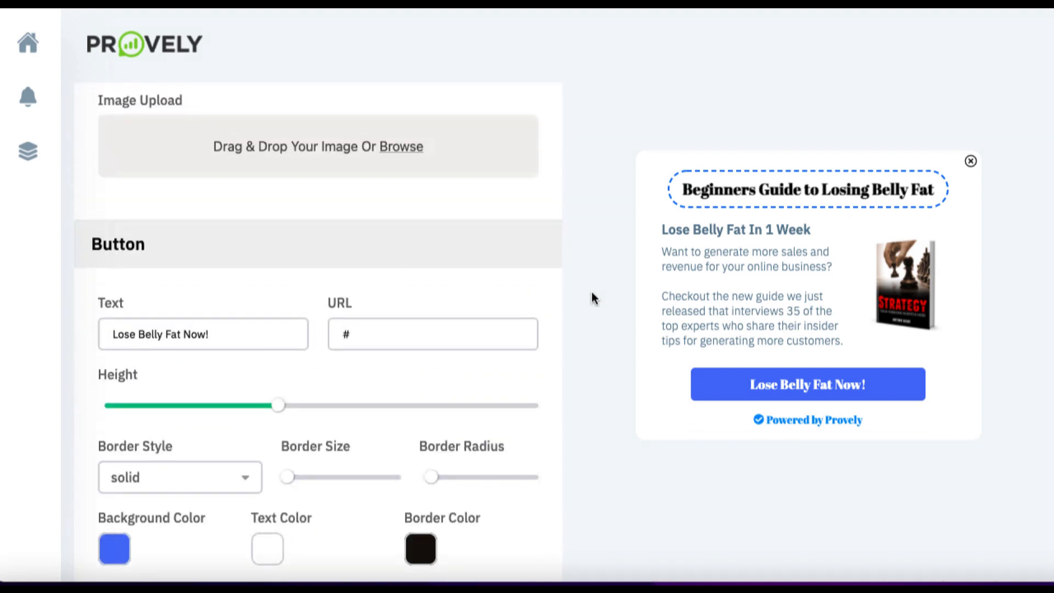
pyautogui.scroll(10, 591, 293)
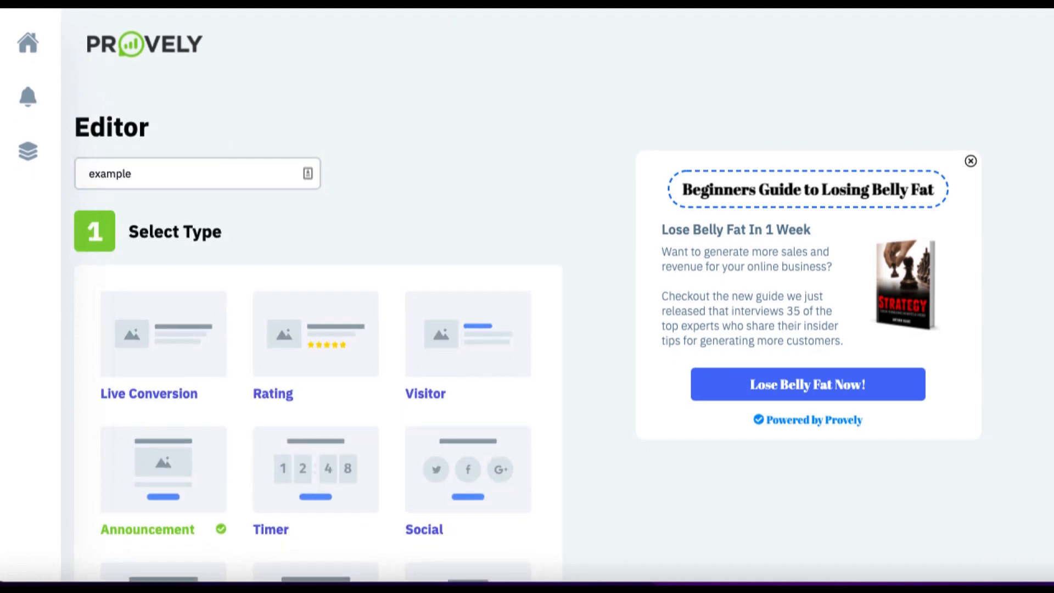
pyautogui.scroll(-4, 580, 496)
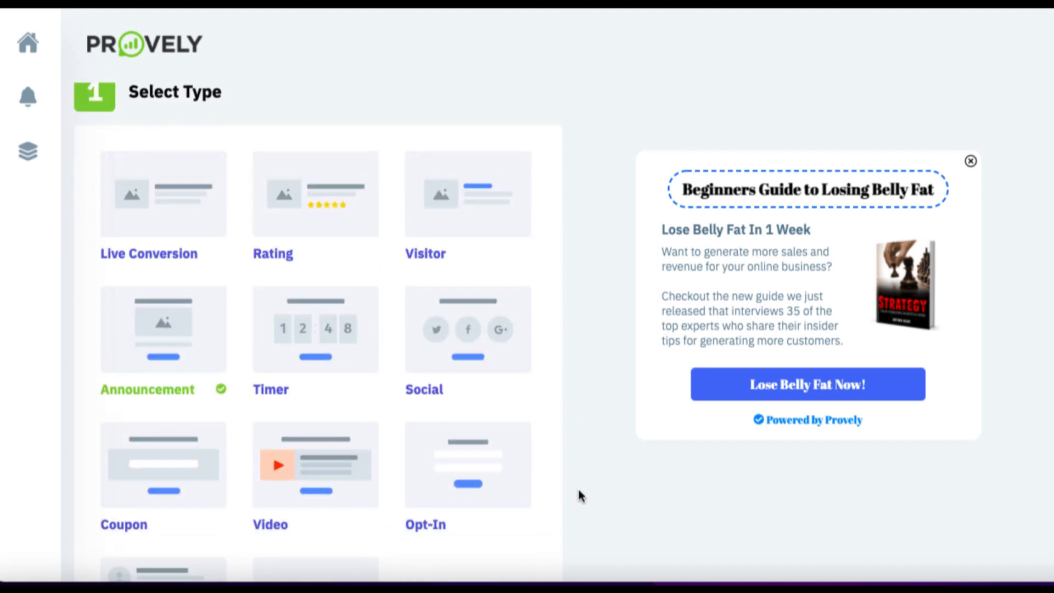
pyautogui.scroll(-1, 579, 496)
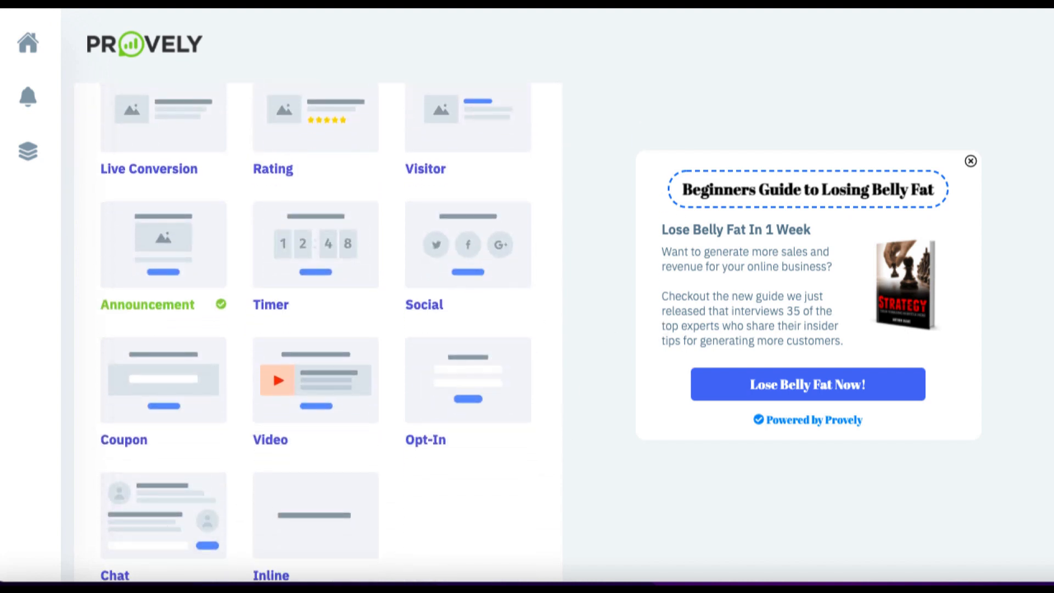